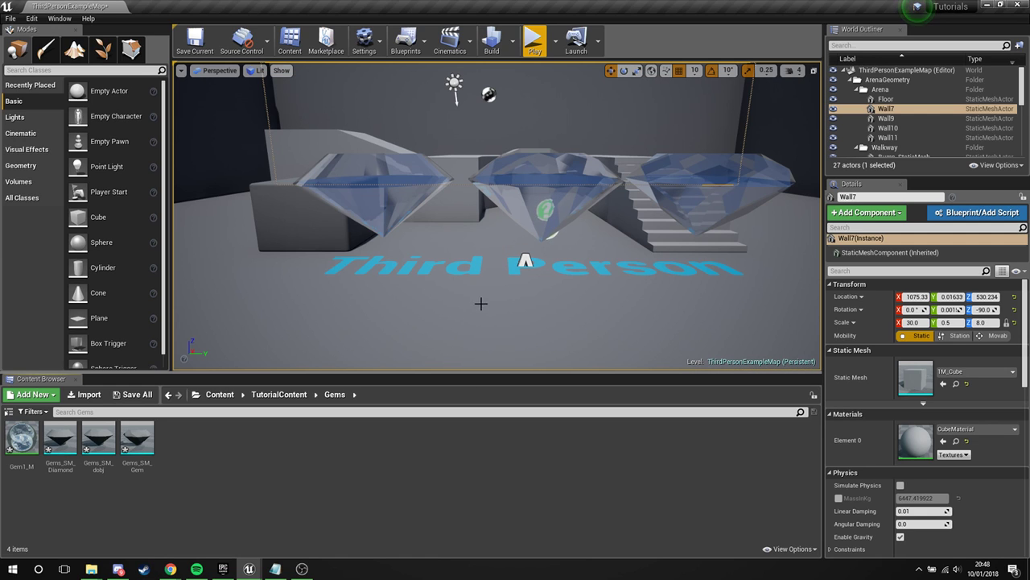
# Examine the three transparent gem meshes in the level from different angles.
pyautogui.moveTo(431, 275); pyautogui.dragTo(445, 251, button='right')
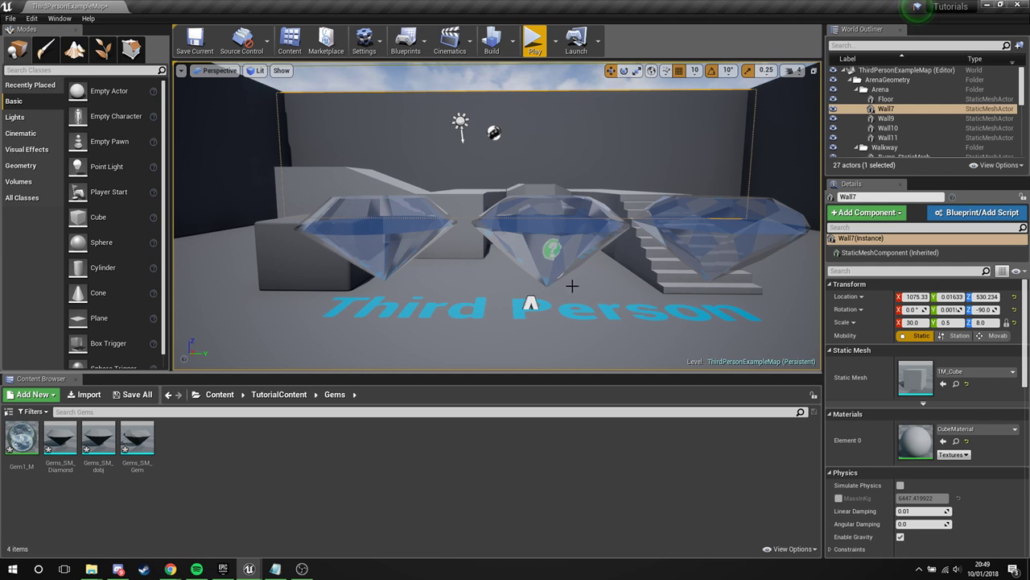
pyautogui.press('d')
pyautogui.moveTo(572, 285); pyautogui.dragTo(593, 301, button='right')
pyautogui.press('a')
pyautogui.press('w')
pyautogui.press('s')
pyautogui.press('a')
pyautogui.press('d')
pyautogui.press('a')
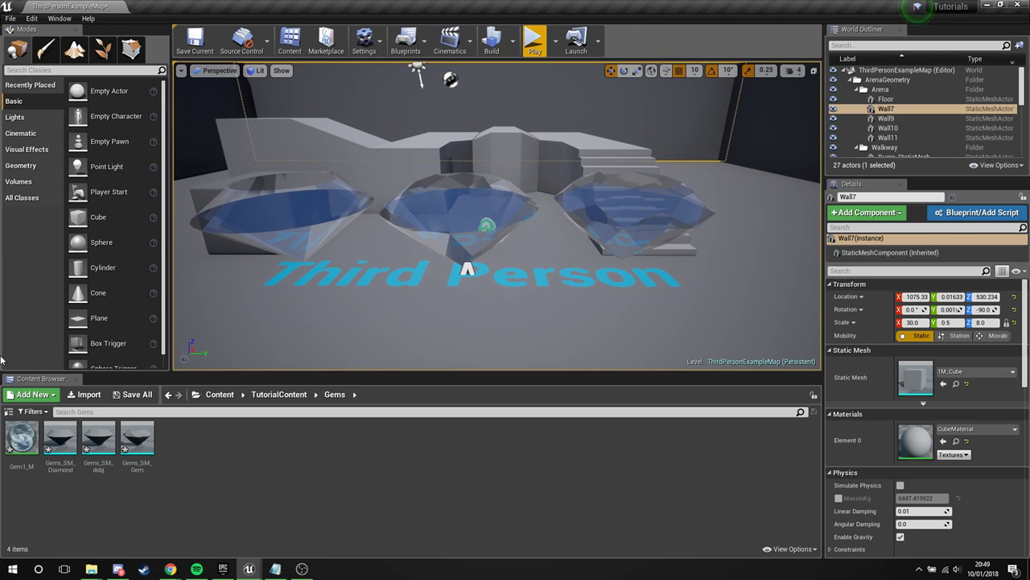
# Force delete the Gem1_M material from the Gems folder.
pyautogui.click(22, 439)
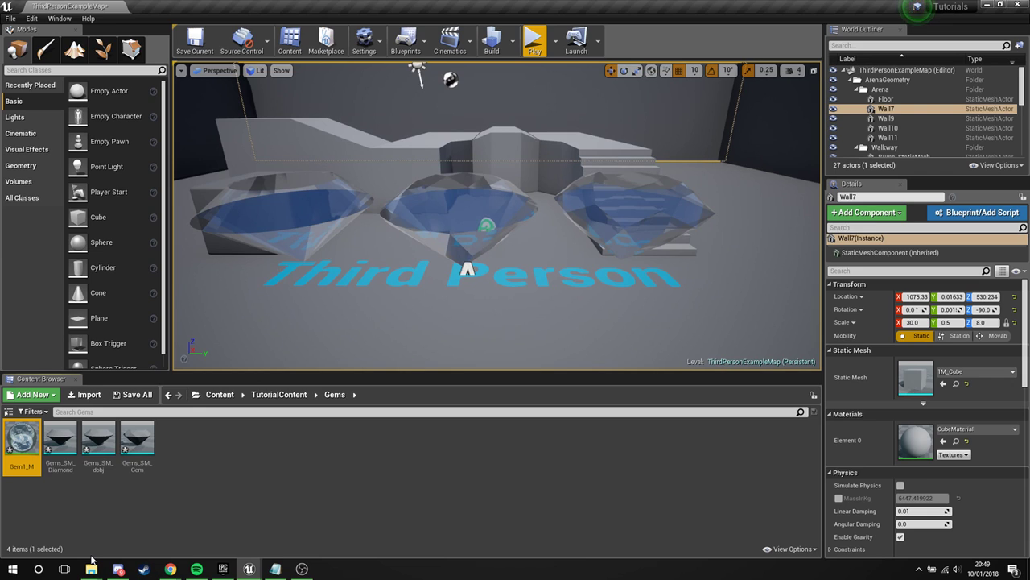
pyautogui.press('Delete')
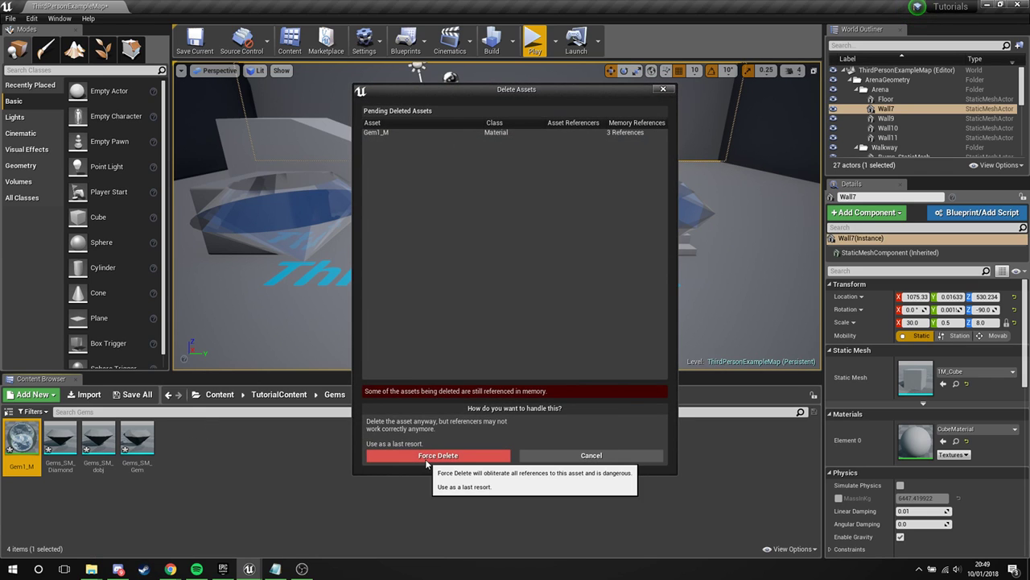
pyautogui.click(419, 456)
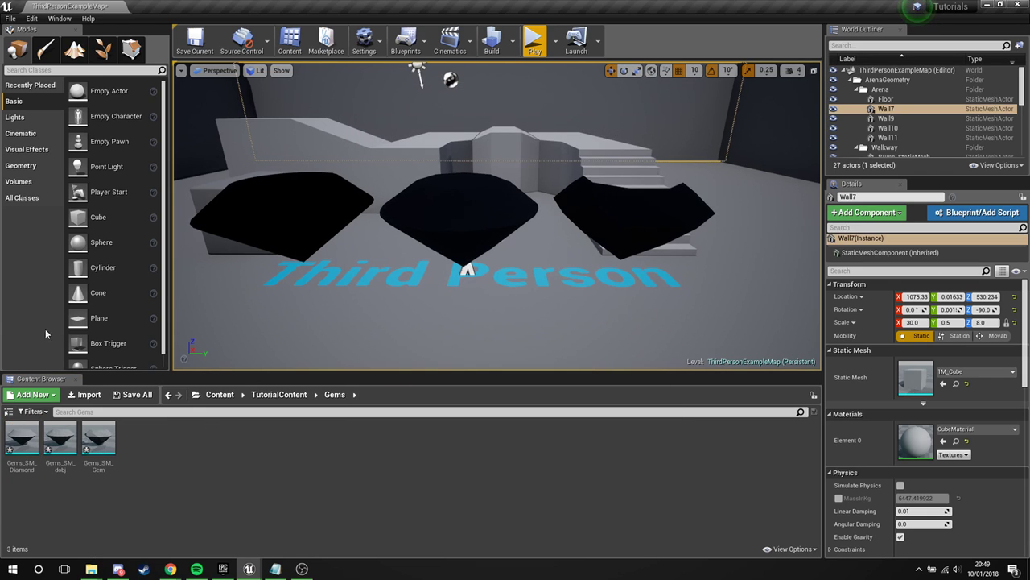
pyautogui.moveTo(522, 230); pyautogui.dragTo(537, 234, button='right')
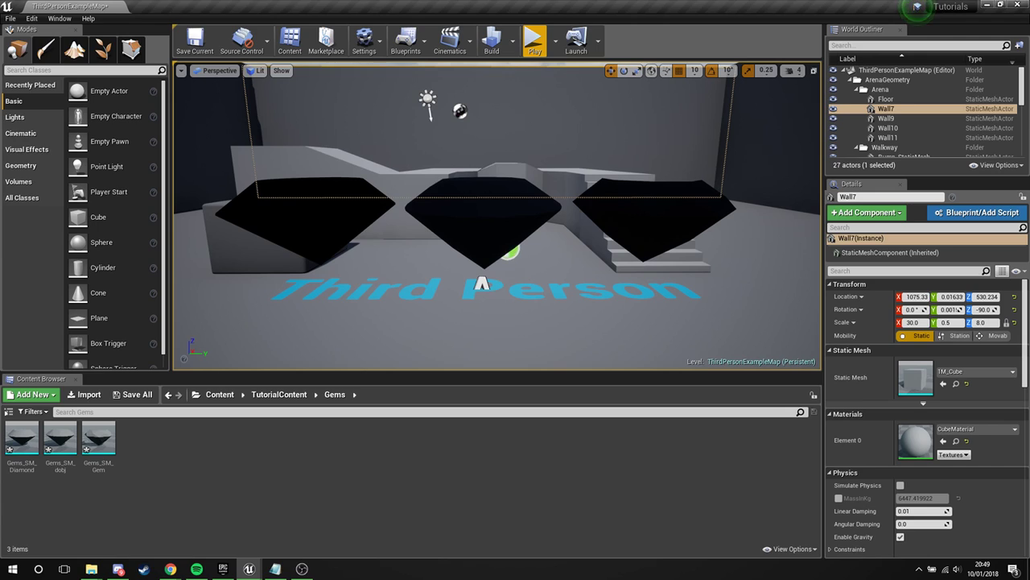
pyautogui.hotkey('alt', 'Tab')
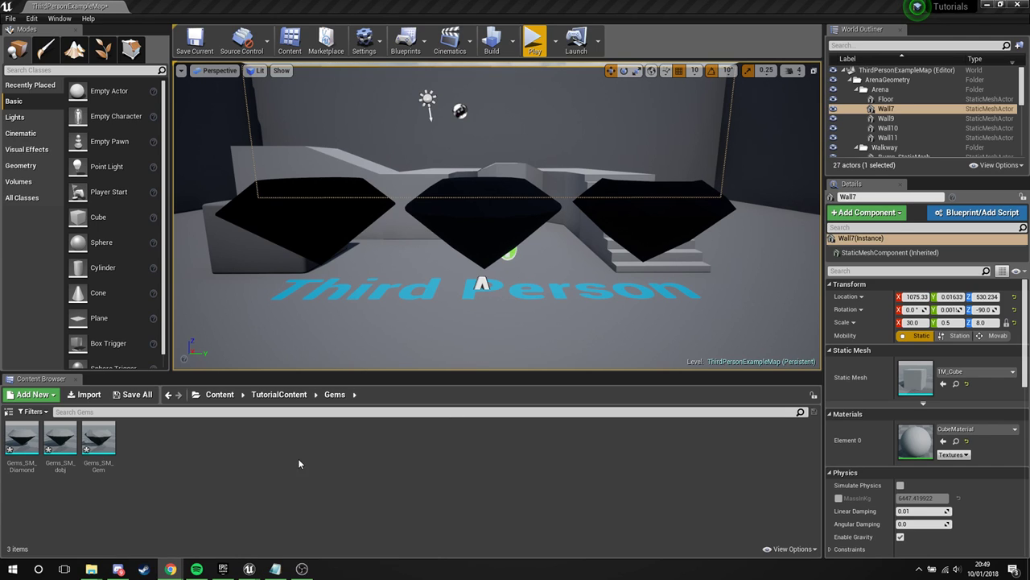
# Create a new material named Gem_M in the Gems folder.
pyautogui.rightClick(221, 459)
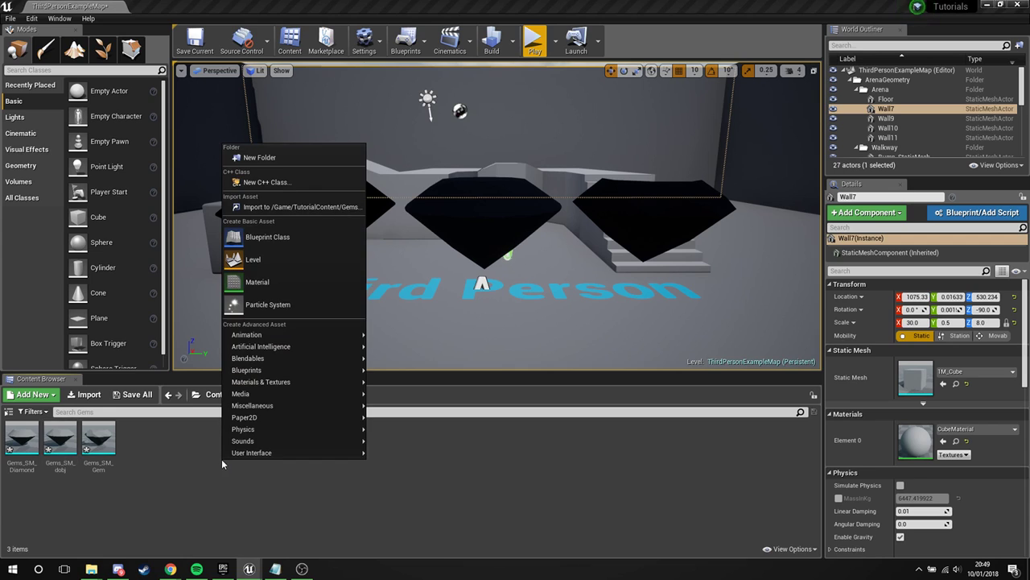
pyautogui.click(288, 291)
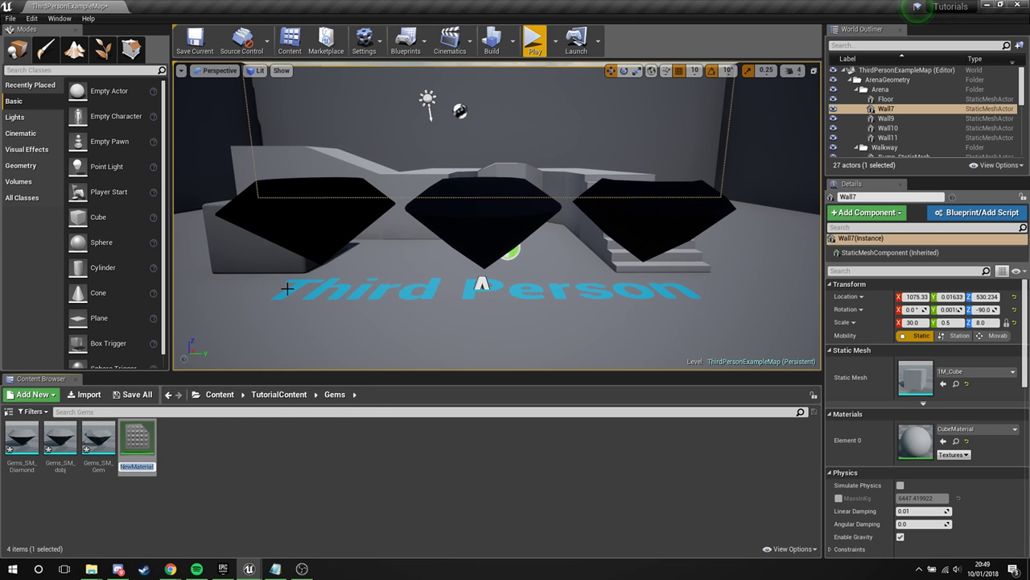
pyautogui.write('Gem_M')
pyautogui.press('Return')
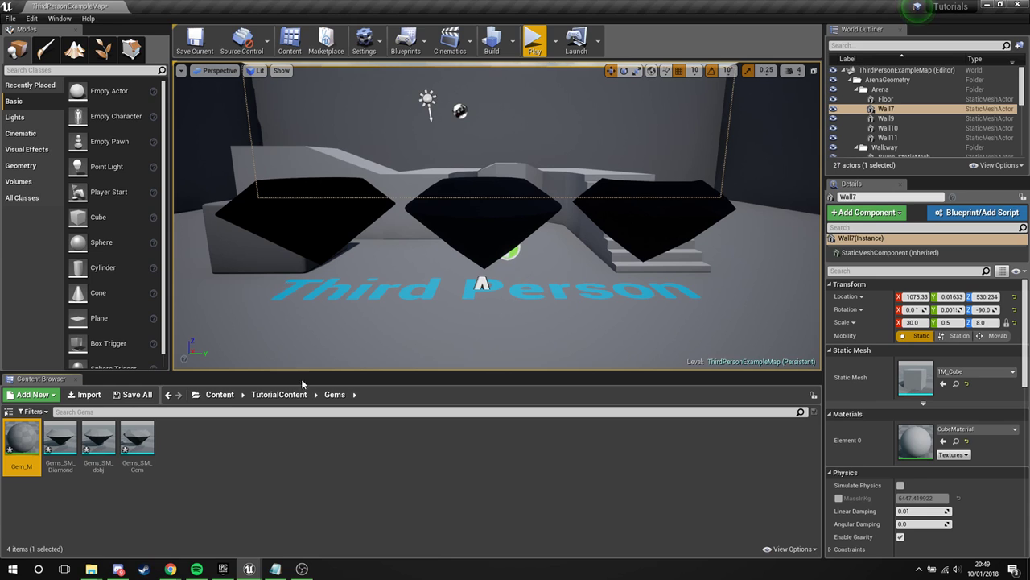
# Apply the Gem_M material to all three gem meshes in the level.
pyautogui.moveTo(25, 438); pyautogui.dragTo(306, 218)
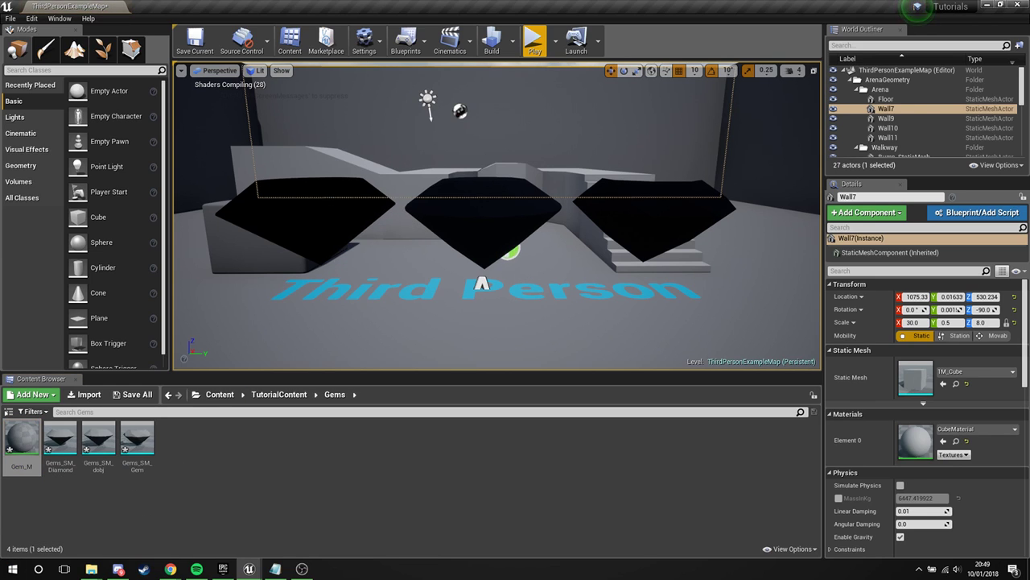
pyautogui.moveTo(29, 439); pyautogui.dragTo(504, 224)
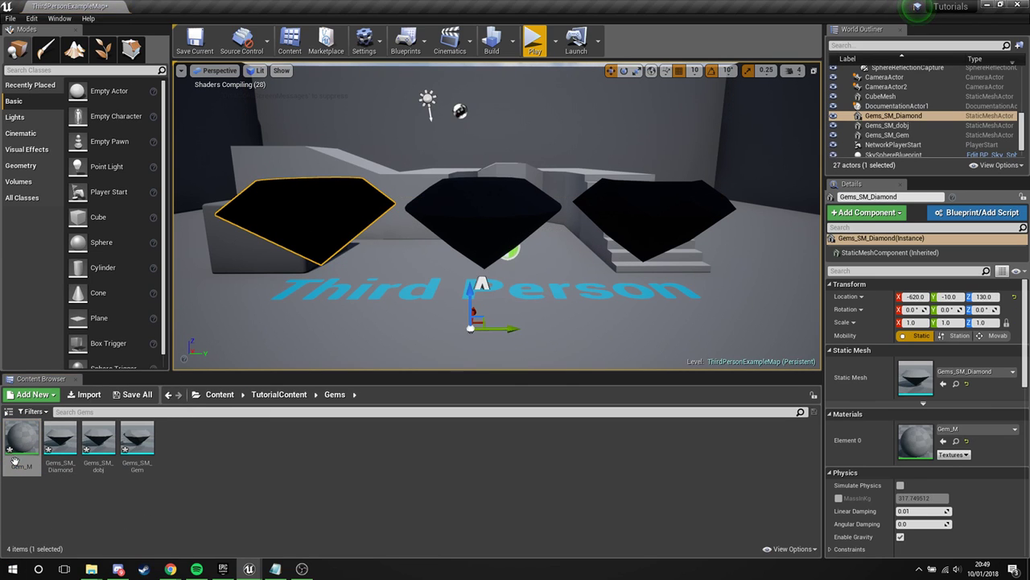
pyautogui.moveTo(22, 434); pyautogui.dragTo(668, 237)
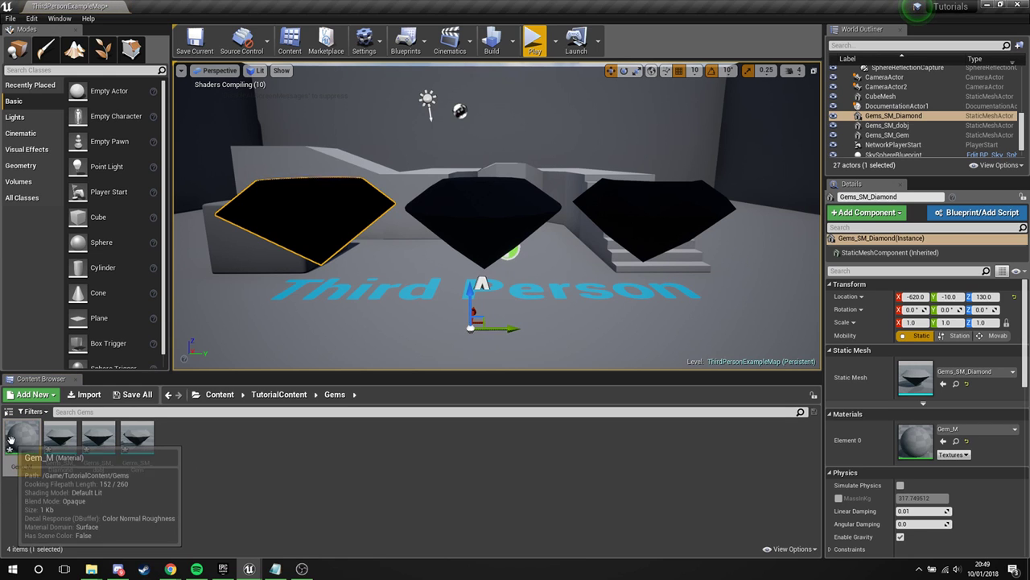
# Open the Gem_M material for editing and set its Blend Mode to Translucent.
pyautogui.doubleClick(22, 439)
pyautogui.doubleClick(562, 295)
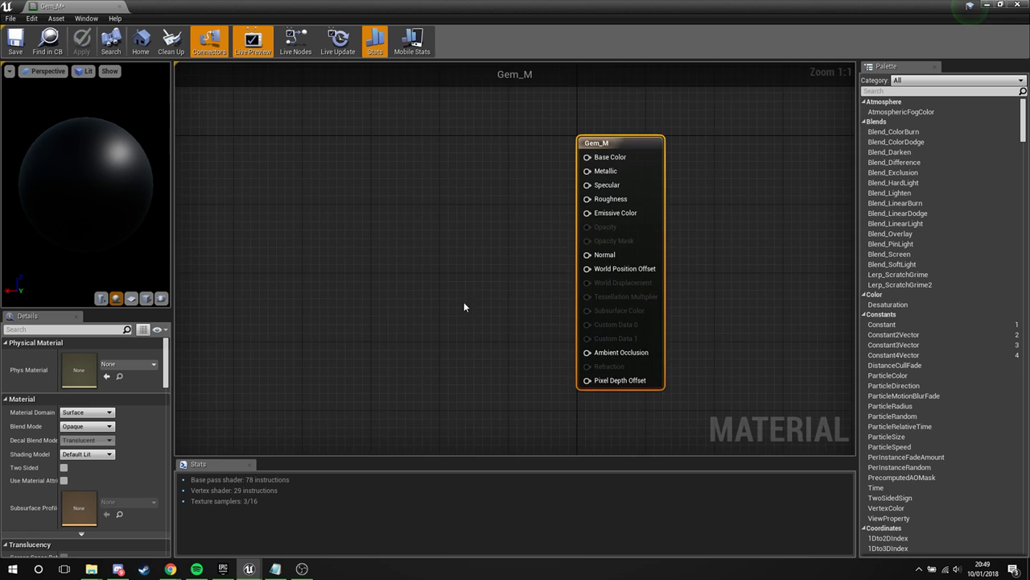
pyautogui.click(483, 240)
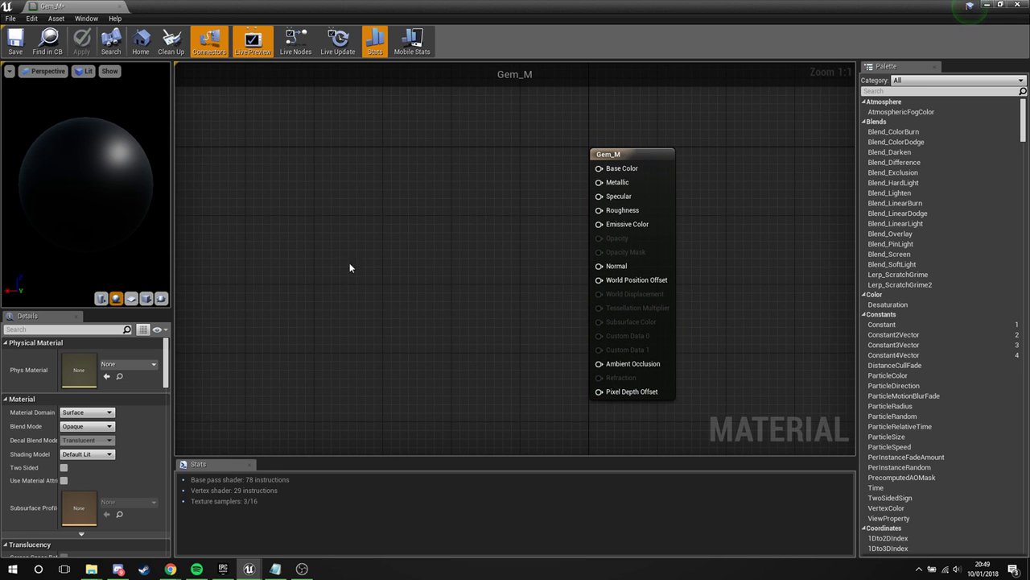
pyautogui.click(88, 426)
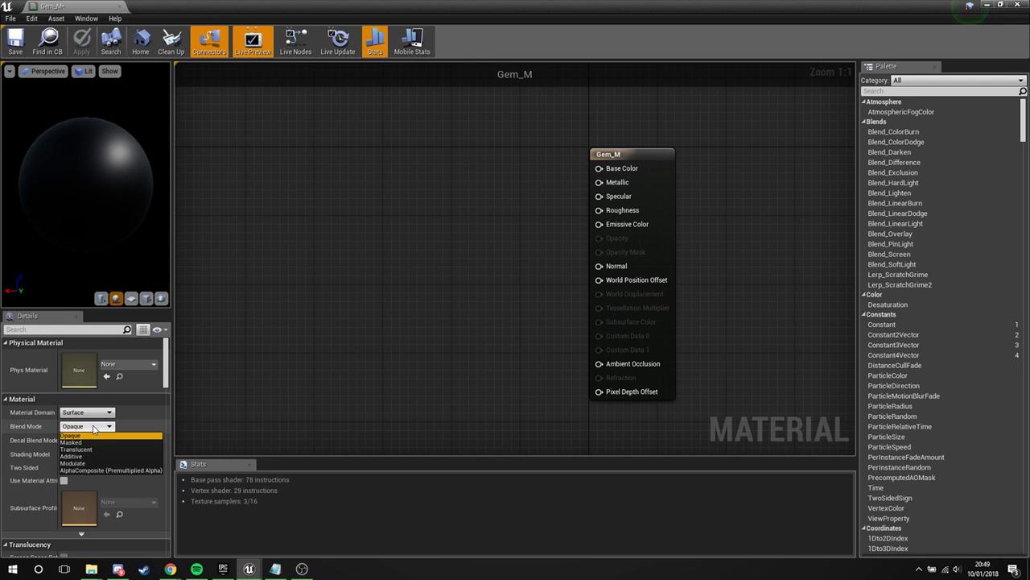
pyautogui.click(107, 448)
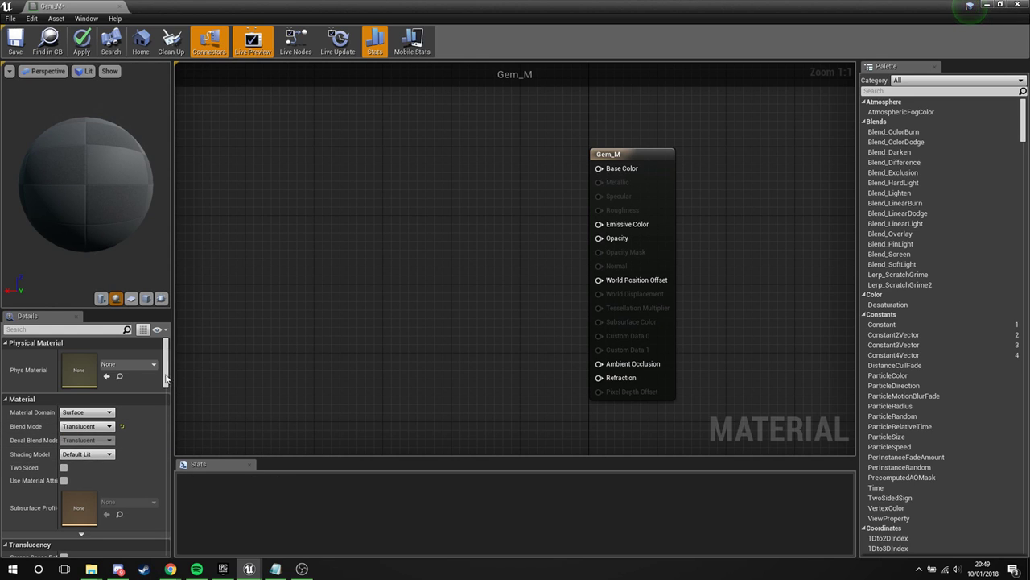
# Set the material's translucency Lighting Mode to Surface TranslucencyVolume.
pyautogui.scroll(-1, 164, 395)
pyautogui.scroll(-3, 164, 395)
pyautogui.scroll(1, 121, 419)
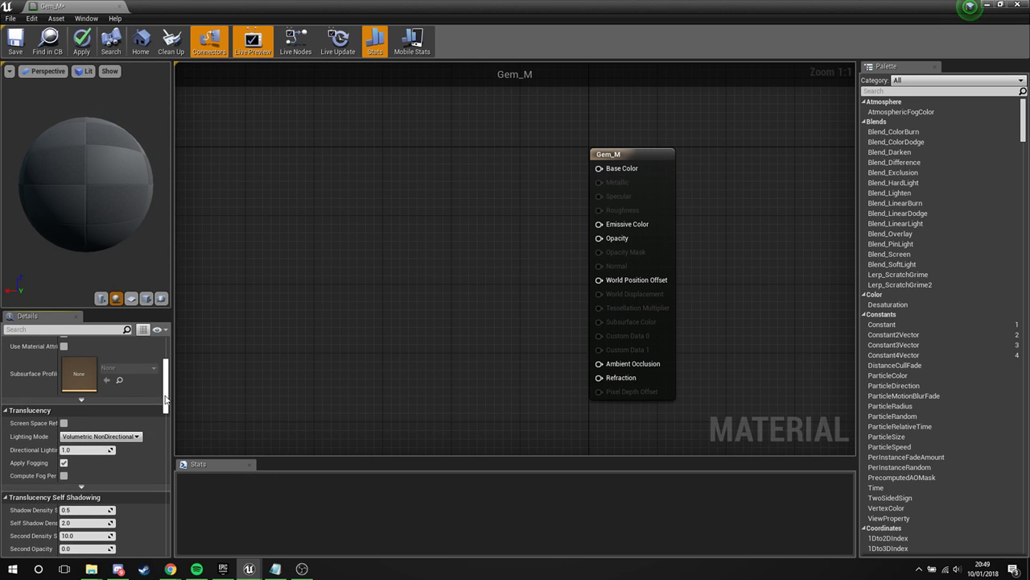
pyautogui.click(134, 436)
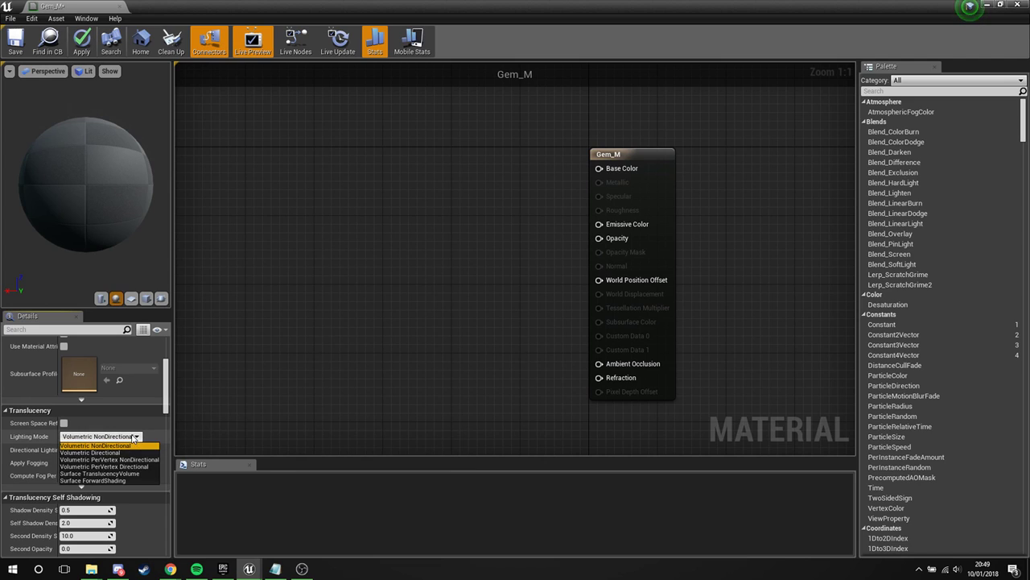
pyautogui.click(129, 474)
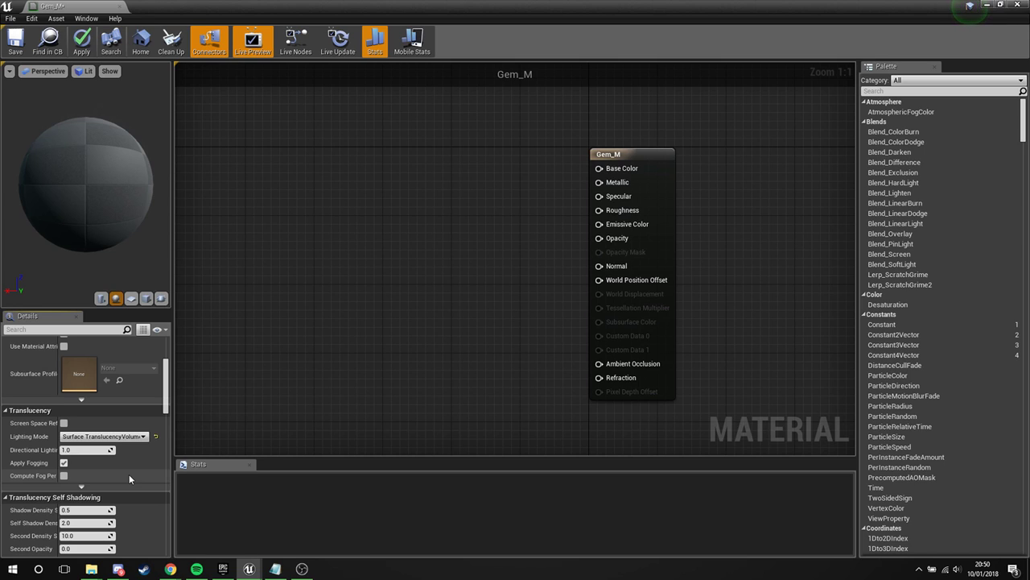
# Add a Constant node with value 1 and connect it to both Base Color and Metallic of Gem_M.
pyautogui.moveTo(409, 212); pyautogui.dragTo(448, 237, button='right')
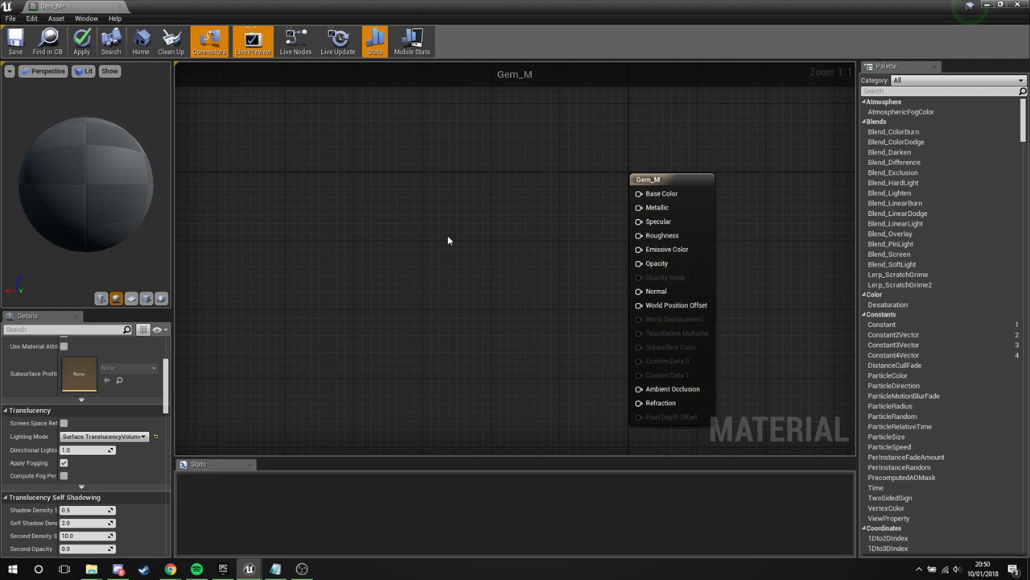
pyautogui.moveTo(639, 291); pyautogui.dragTo(499, 234)
pyautogui.click(488, 185)
pyautogui.moveTo(413, 199)
pyautogui.mouseDown(button='right')
pyautogui.moveTo(426, 208)
pyautogui.moveTo(414, 189)
pyautogui.mouseUp(button='right')
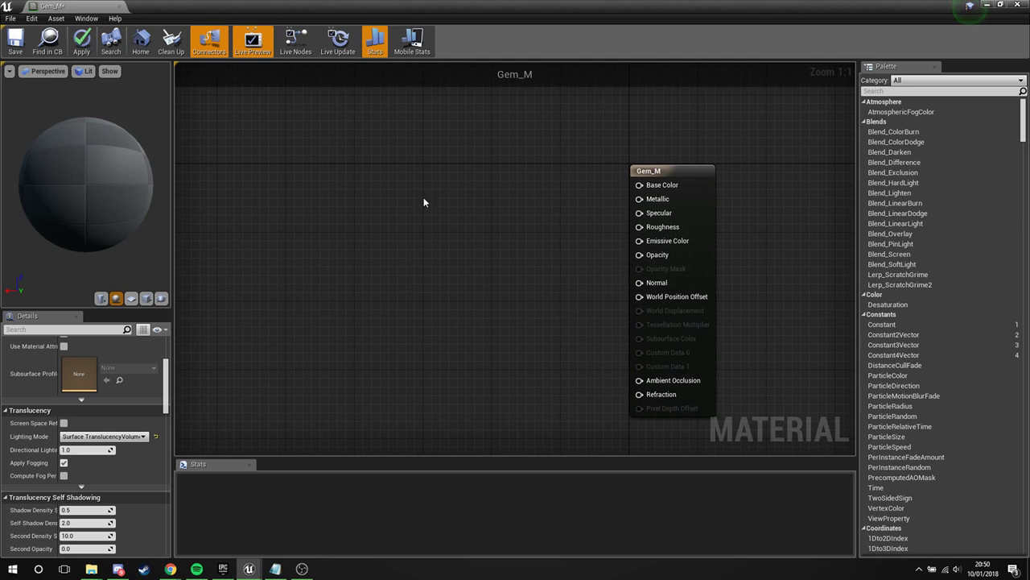
pyautogui.rightClick(421, 180)
pyautogui.click(423, 164)
pyautogui.click(447, 154)
pyautogui.moveTo(476, 181); pyautogui.dragTo(648, 188)
pyautogui.moveTo(475, 162); pyautogui.dragTo(640, 199)
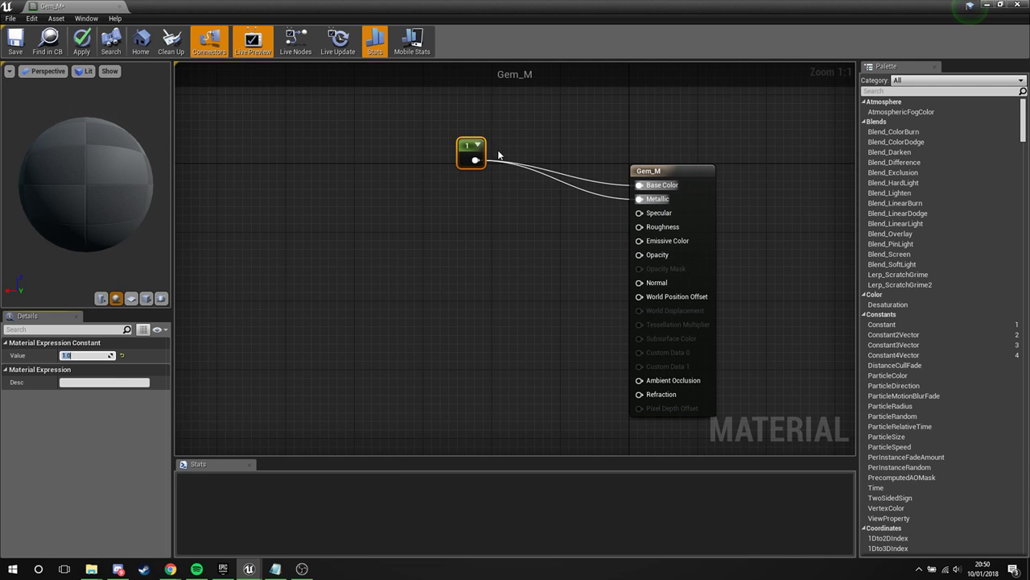
pyautogui.moveTo(482, 149); pyautogui.dragTo(531, 150)
# Add a Constant node with value 0, connect it to Roughness, and line it up under the first constant.
pyautogui.click(502, 213)
pyautogui.press('1')
pyautogui.click(504, 207)
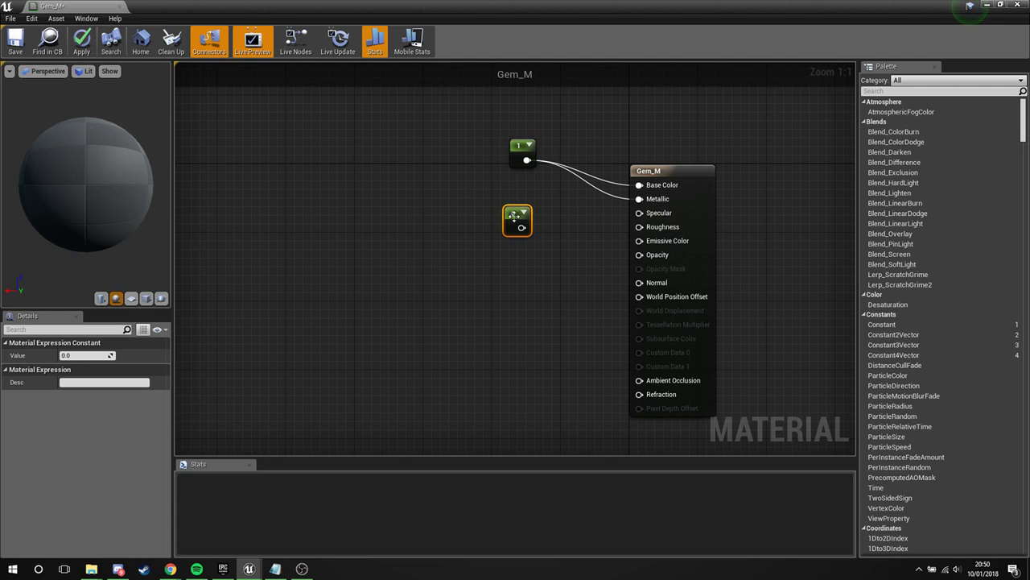
pyautogui.moveTo(516, 215); pyautogui.dragTo(641, 226)
pyautogui.moveTo(519, 194); pyautogui.dragTo(536, 206)
pyautogui.moveTo(519, 153); pyautogui.dragTo(535, 165)
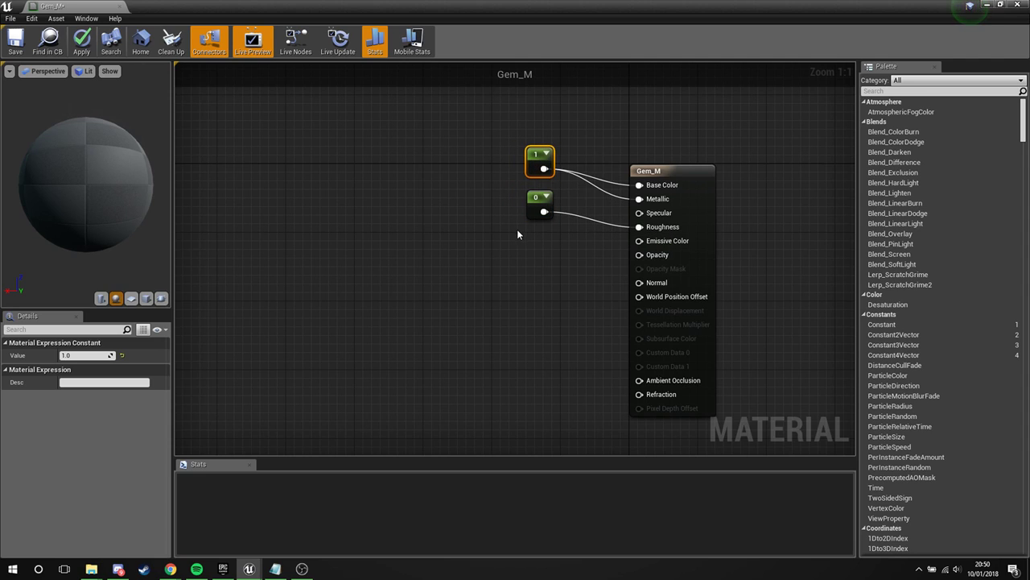
# Add a Constant node with value 0.5 below the others and connect it to Opacity.
pyautogui.click(500, 246)
pyautogui.click(497, 261)
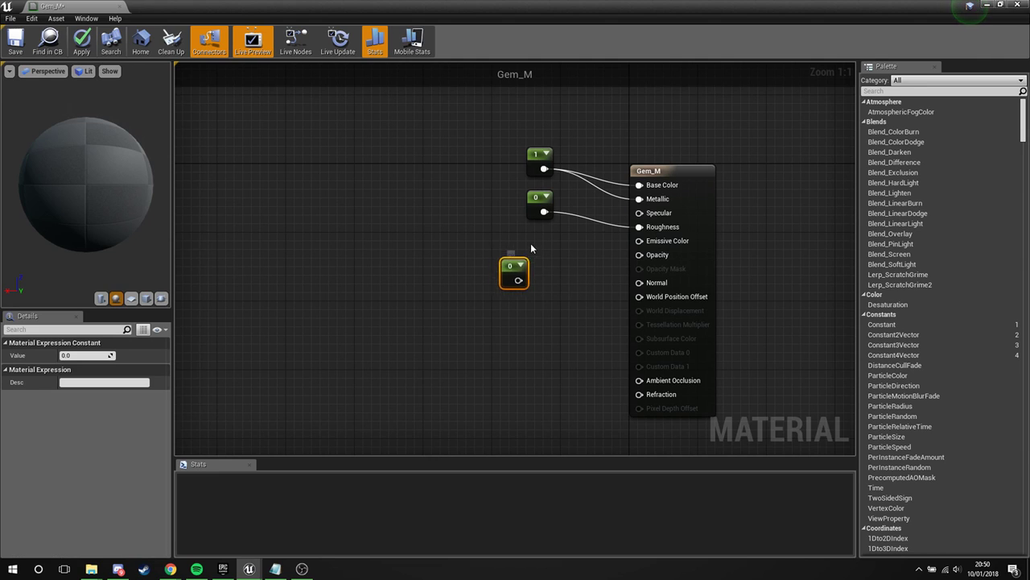
pyautogui.moveTo(510, 268); pyautogui.dragTo(640, 254)
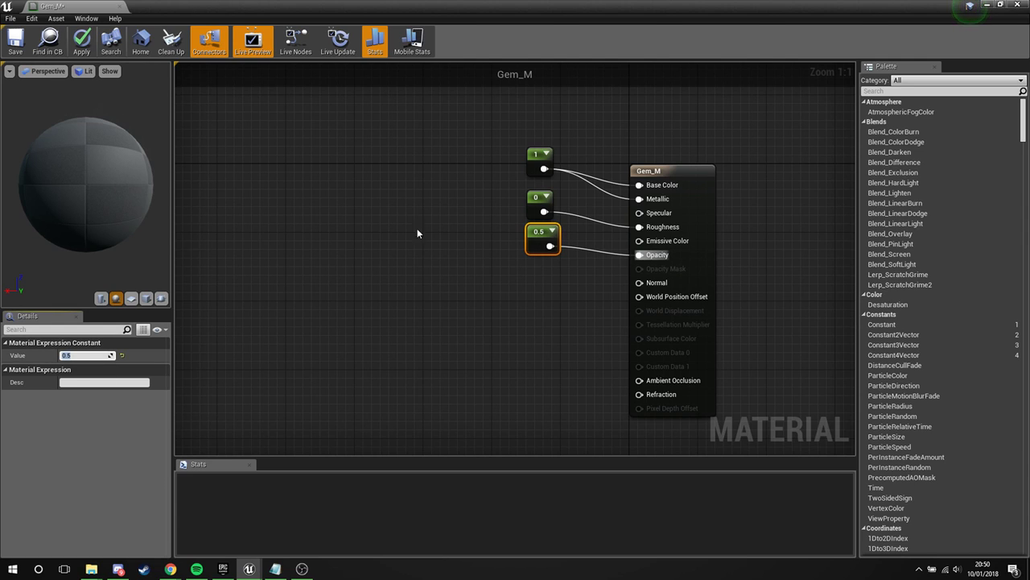
pyautogui.click(491, 303)
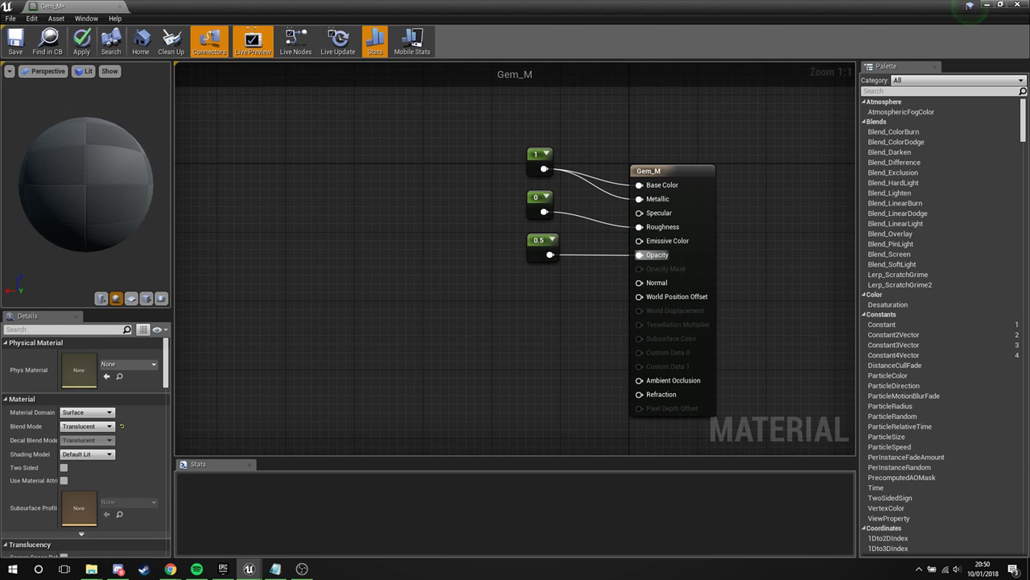
# Add a Fresnel node and place it in the empty graph area below and left of the constants.
pyautogui.moveTo(519, 355); pyautogui.dragTo(517, 322, button='right')
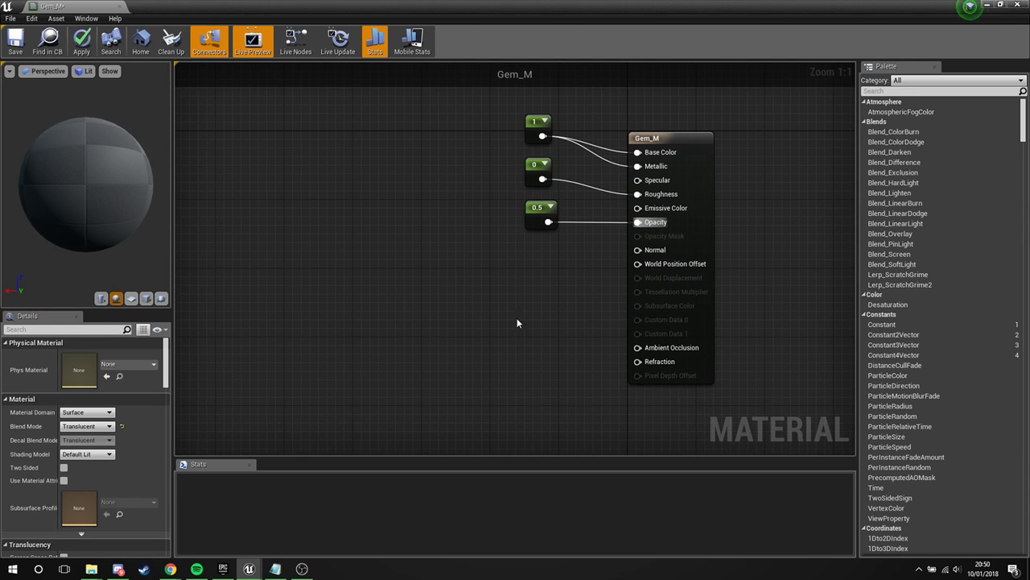
pyautogui.rightClick(466, 330)
pyautogui.write('fre')
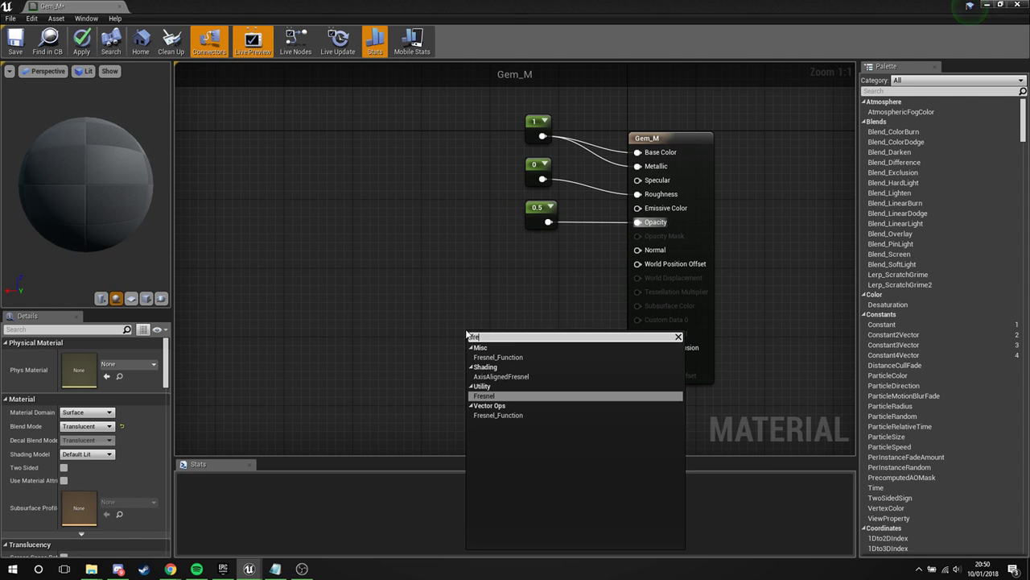
pyautogui.press('Return')
pyautogui.moveTo(499, 338); pyautogui.dragTo(388, 346)
pyautogui.click(433, 304)
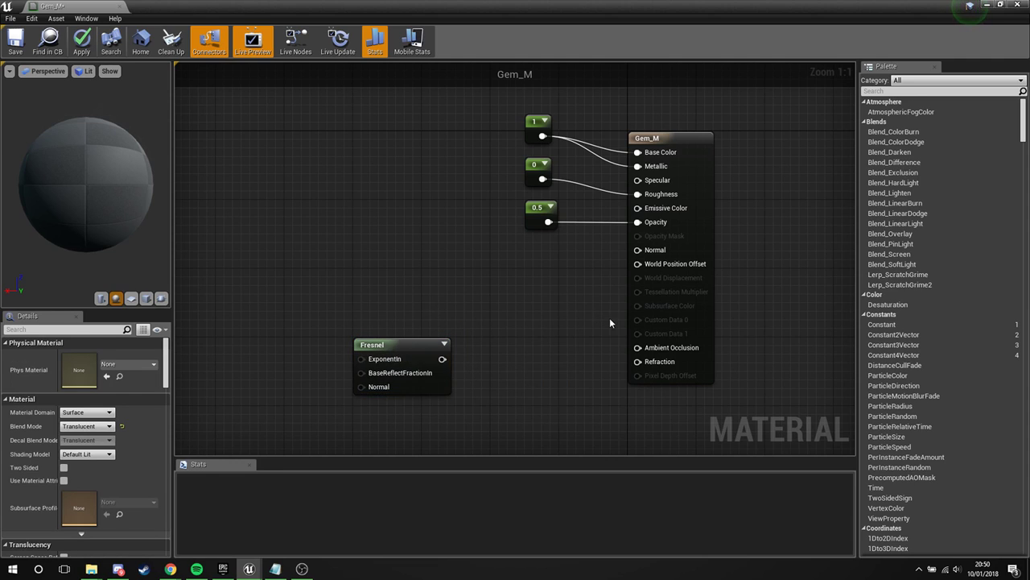
# Add a Lerp node beside the material node's lower inputs and connect the Fresnel output to its Alpha.
pyautogui.click(512, 316)
pyautogui.moveTo(544, 325); pyautogui.dragTo(545, 289)
pyautogui.moveTo(406, 347); pyautogui.dragTo(516, 328)
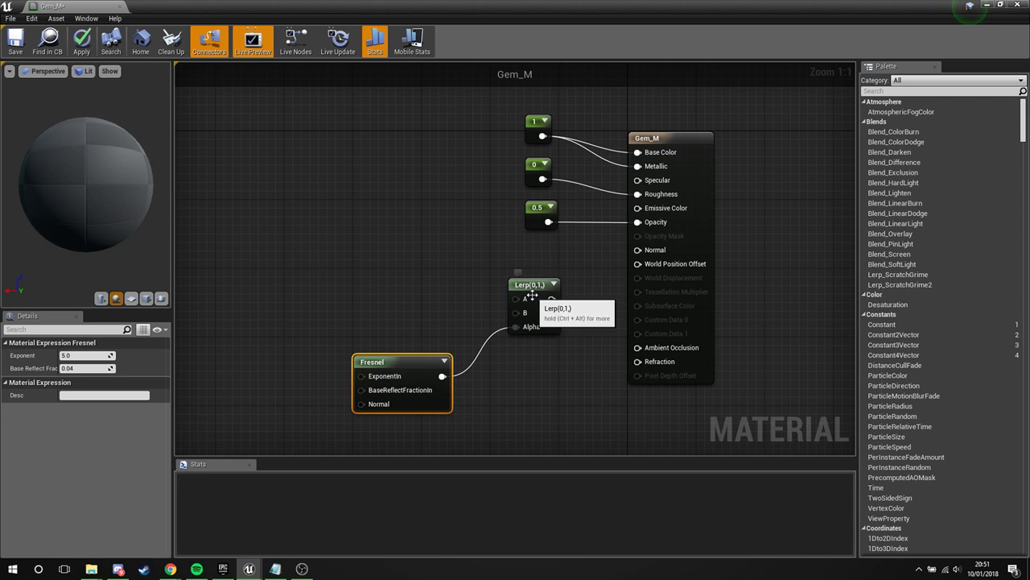
pyautogui.moveTo(533, 293); pyautogui.dragTo(541, 293)
pyautogui.click(479, 307)
pyautogui.moveTo(404, 378); pyautogui.dragTo(421, 377)
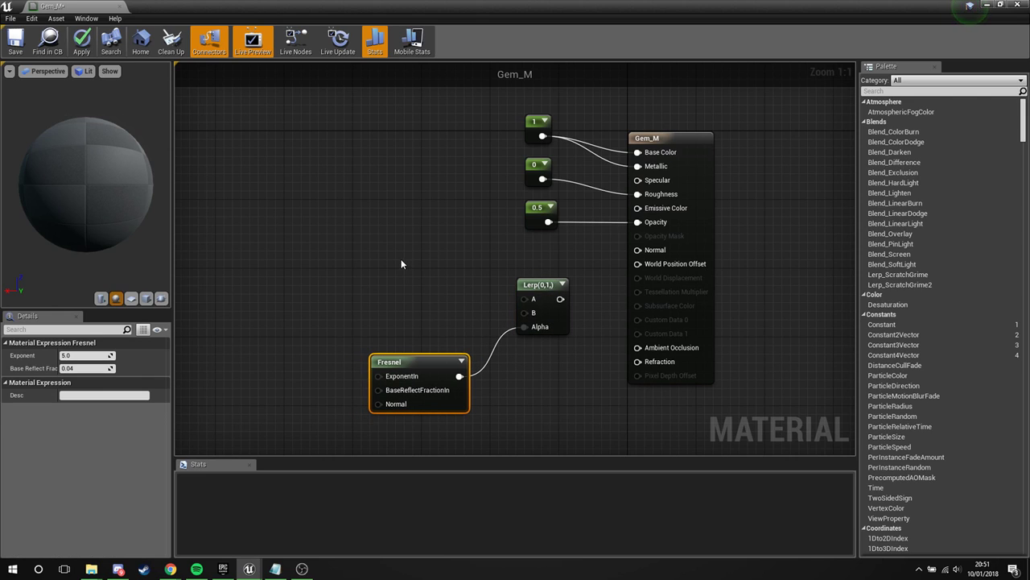
# Add a Constant node with value 1 and connect it to the Lerp node's A input.
pyautogui.click(403, 237)
pyautogui.moveTo(420, 259); pyautogui.dragTo(530, 299)
pyautogui.click(90, 355)
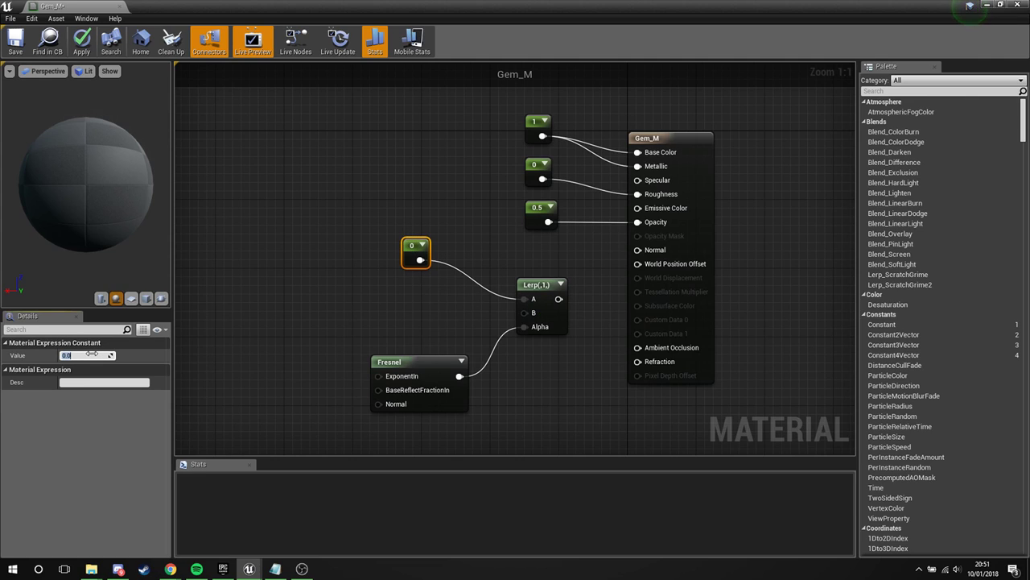
pyautogui.click(398, 305)
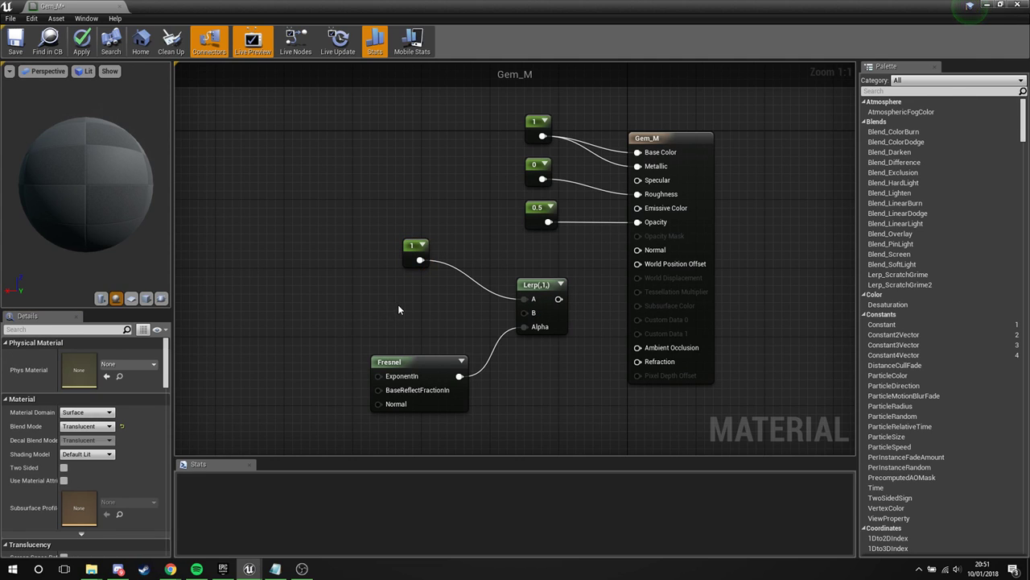
# Add a Constant node with value 2.42 between the 1 constant and the Fresnel node and connect it to the Lerp node's B input.
pyautogui.click(399, 305)
pyautogui.moveTo(410, 305); pyautogui.dragTo(525, 313)
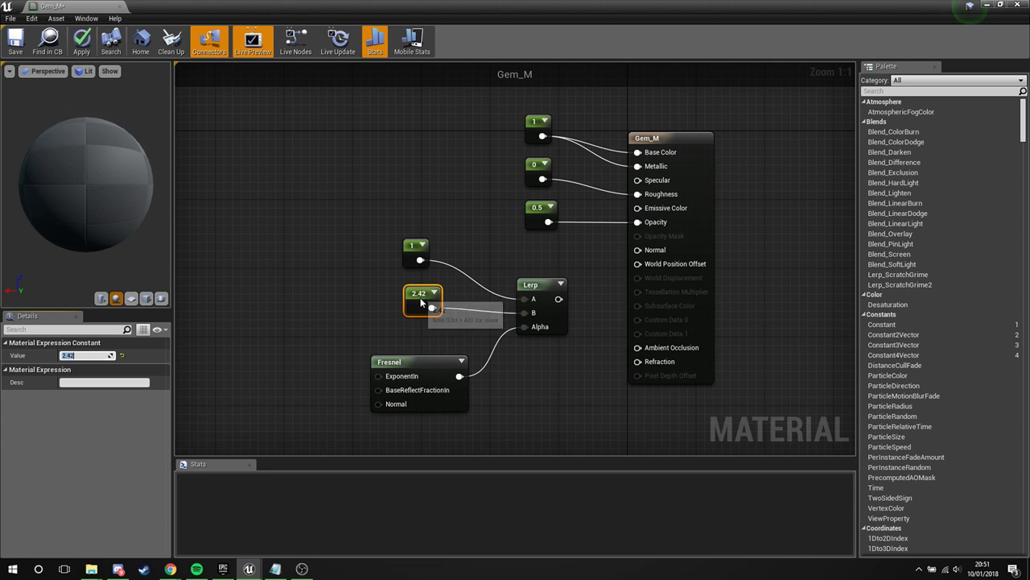
pyautogui.moveTo(420, 304); pyautogui.dragTo(403, 311)
pyautogui.moveTo(413, 366); pyautogui.dragTo(421, 358)
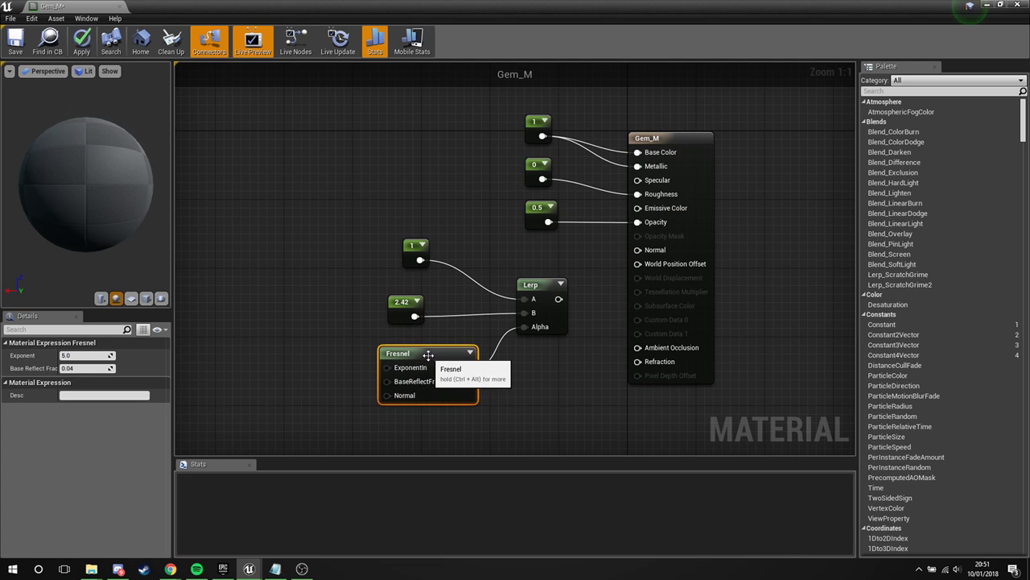
# Connect the Lerp output to the material's Refraction input and arrange the Lerp, Fresnel and two constant nodes in a tidy cluster.
pyautogui.moveTo(557, 305); pyautogui.dragTo(637, 362)
pyautogui.moveTo(400, 310); pyautogui.dragTo(419, 310)
pyautogui.moveTo(432, 353); pyautogui.dragTo(407, 344)
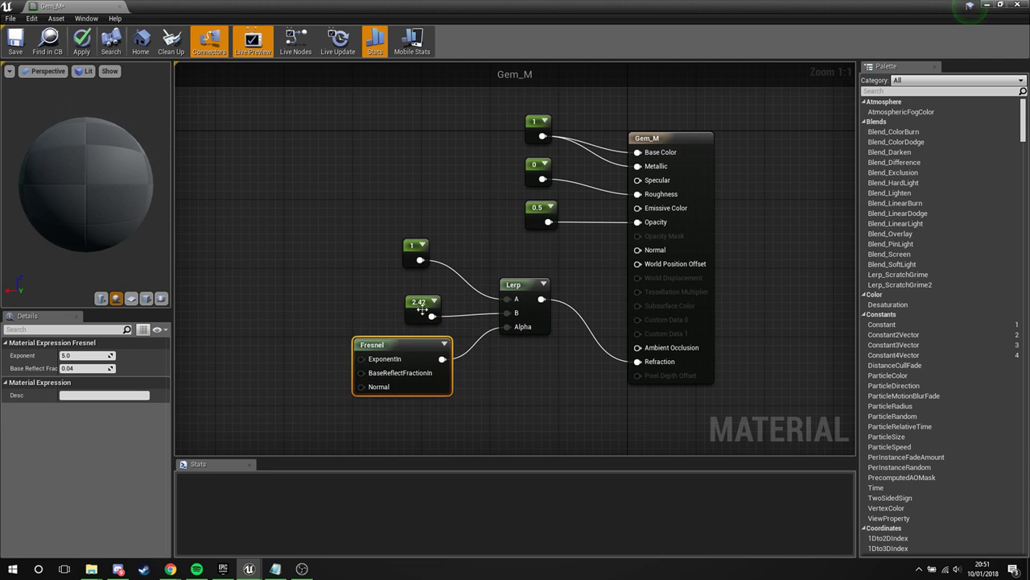
pyautogui.moveTo(421, 307); pyautogui.dragTo(429, 308)
pyautogui.moveTo(406, 345); pyautogui.dragTo(380, 345)
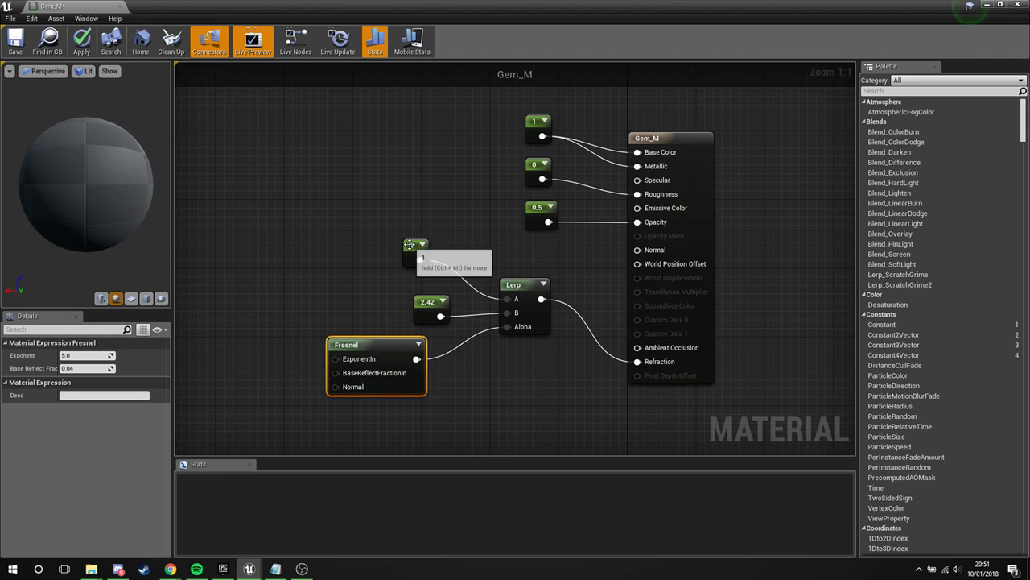
pyautogui.moveTo(412, 246); pyautogui.dragTo(432, 260)
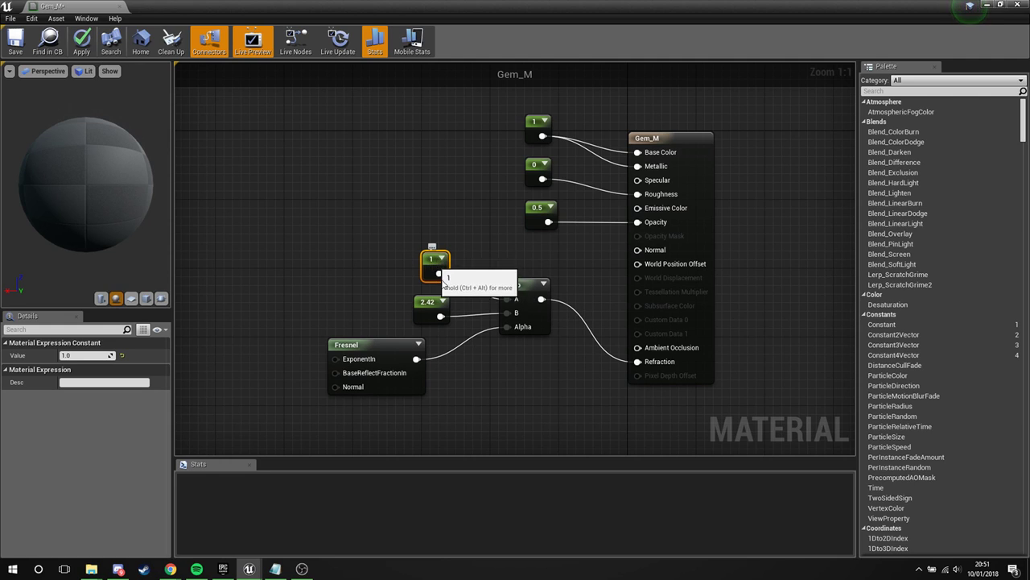
pyautogui.moveTo(435, 261)
pyautogui.mouseDown()
pyautogui.moveTo(434, 246)
pyautogui.moveTo(435, 278)
pyautogui.moveTo(435, 269)
pyautogui.mouseUp()
pyautogui.click(428, 303)
pyautogui.moveTo(533, 294); pyautogui.dragTo(541, 303)
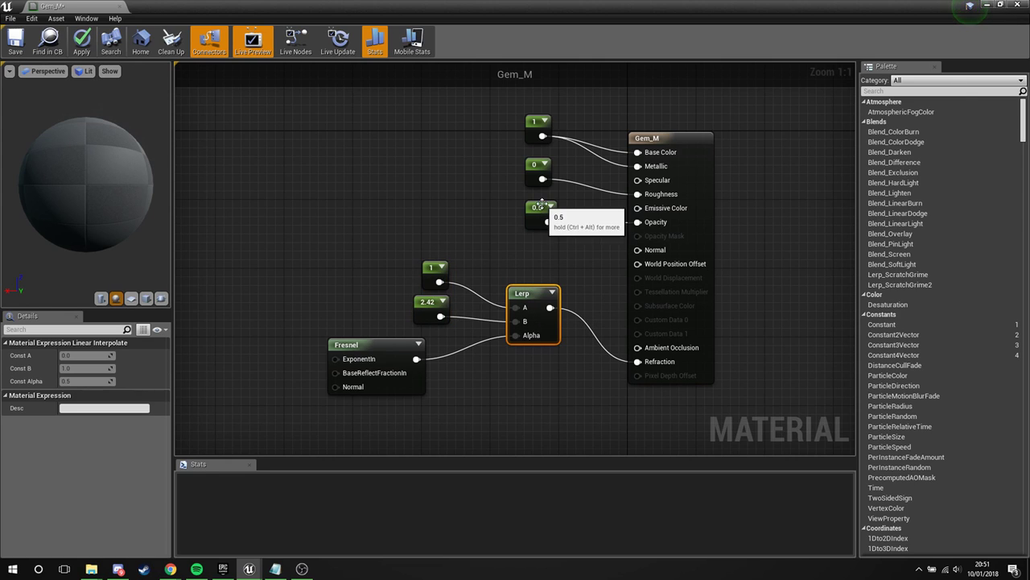
pyautogui.moveTo(538, 208); pyautogui.dragTo(552, 215)
pyautogui.hotkey('ctrl', 'z')
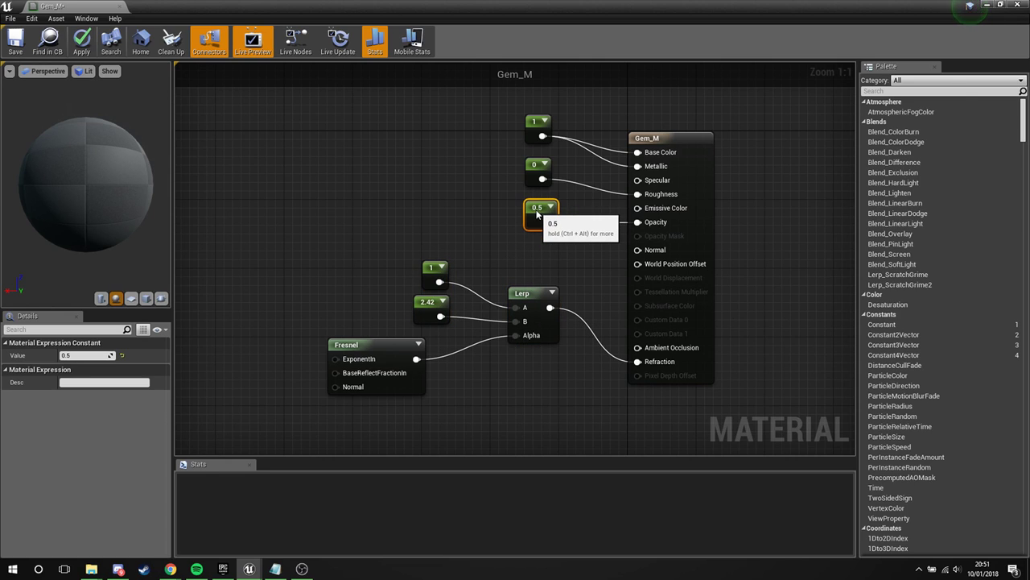
pyautogui.click(544, 176)
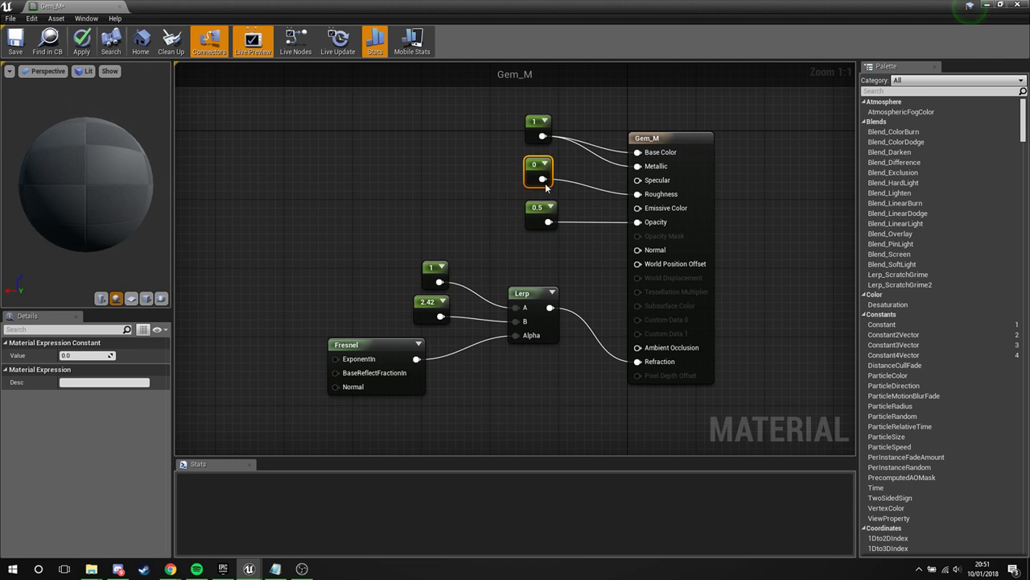
pyautogui.click(531, 120)
pyautogui.click(514, 147)
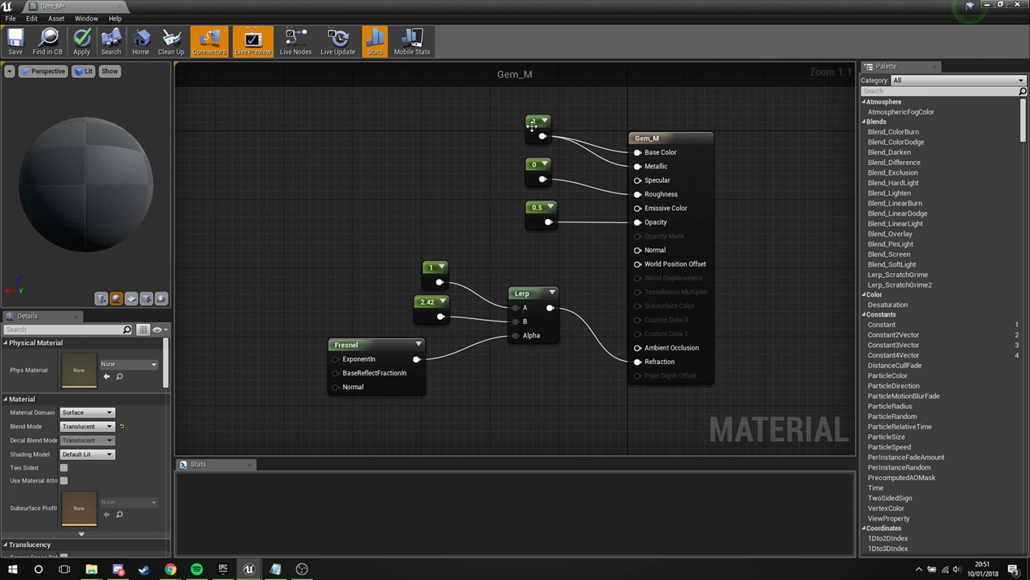
# Apply the Gem_M material changes and view the three gems in the level from an angle.
pyautogui.click(80, 41)
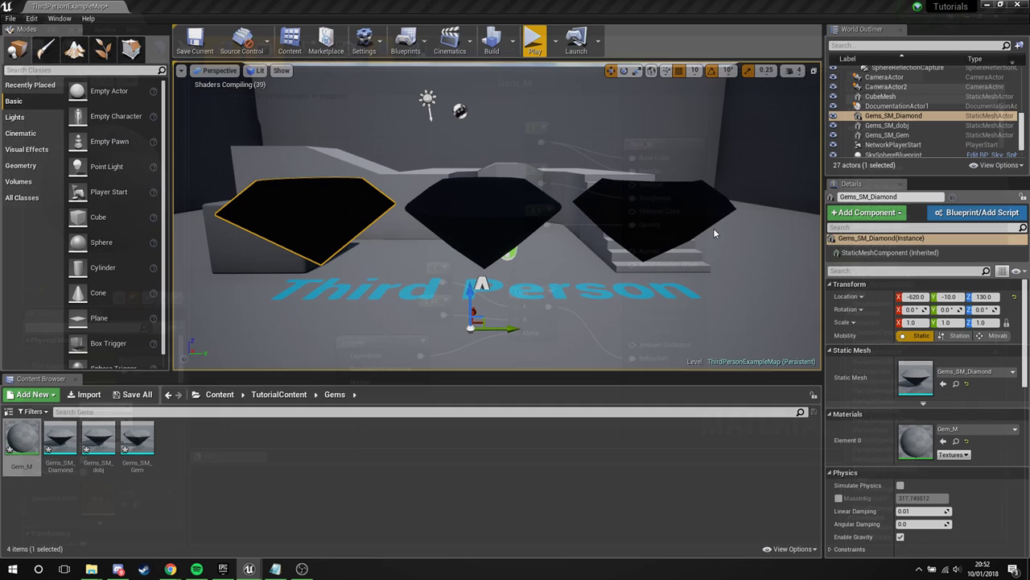
pyautogui.moveTo(563, 280); pyautogui.dragTo(533, 310, button='right')
pyautogui.moveTo(326, 115)
pyautogui.mouseDown(button='right')
pyautogui.moveTo(342, 104)
pyautogui.moveTo(326, 115)
pyautogui.mouseUp(button='right')
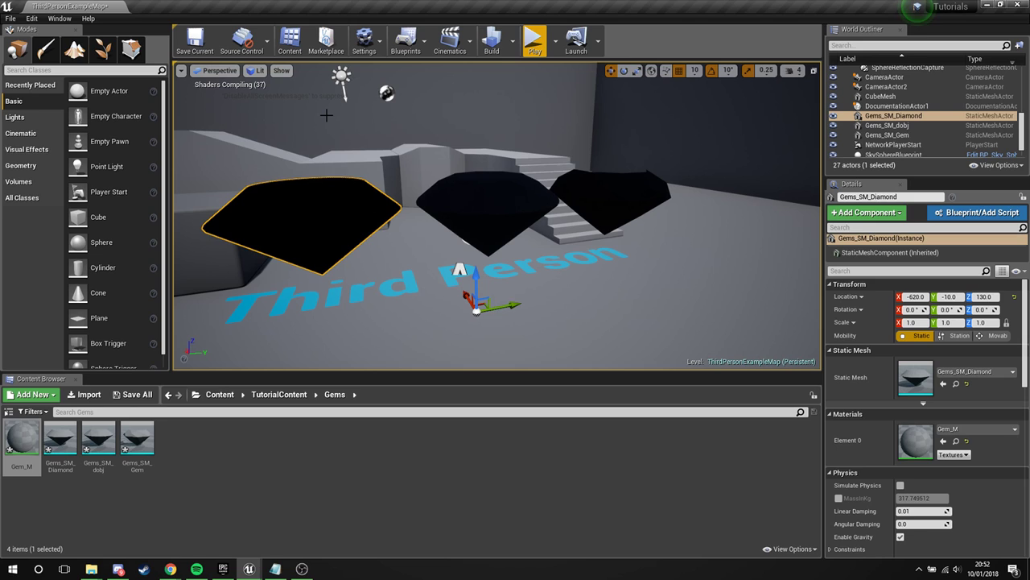
pyautogui.moveTo(429, 121)
pyautogui.mouseDown(button='right')
pyautogui.moveTo(407, 99)
pyautogui.moveTo(426, 101)
pyautogui.mouseUp(button='right')
pyautogui.press('w')
pyautogui.press('s')
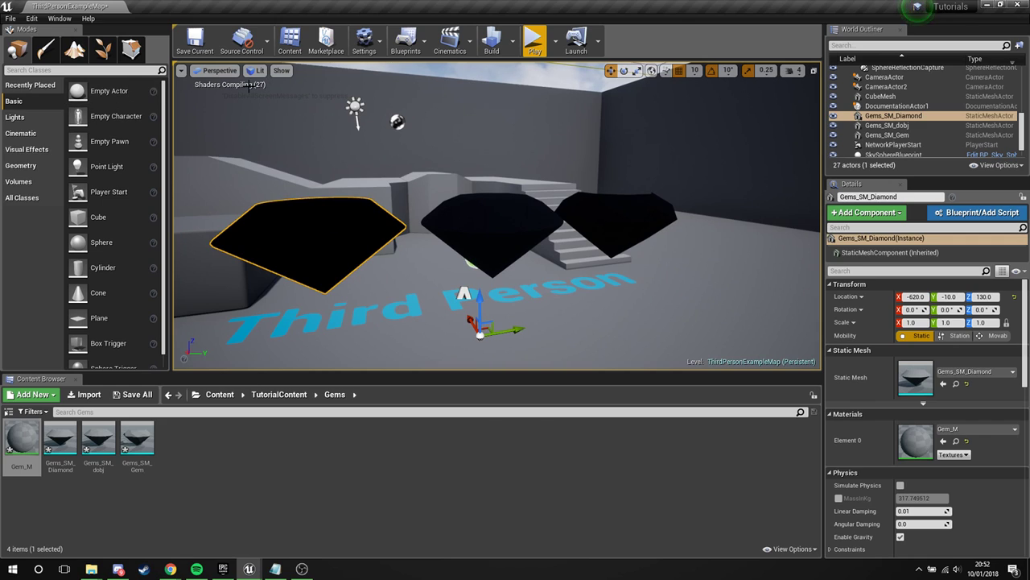
# Duplicate the Gem_M material in the Gems folder.
pyautogui.click(195, 454)
pyautogui.rightClick(26, 443)
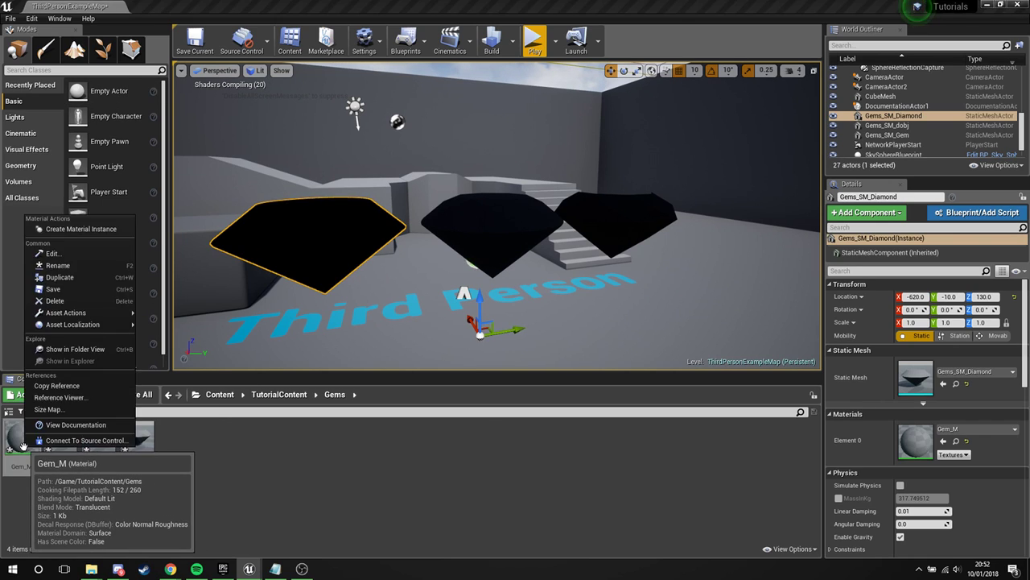
pyautogui.click(45, 494)
pyautogui.rightClick(15, 445)
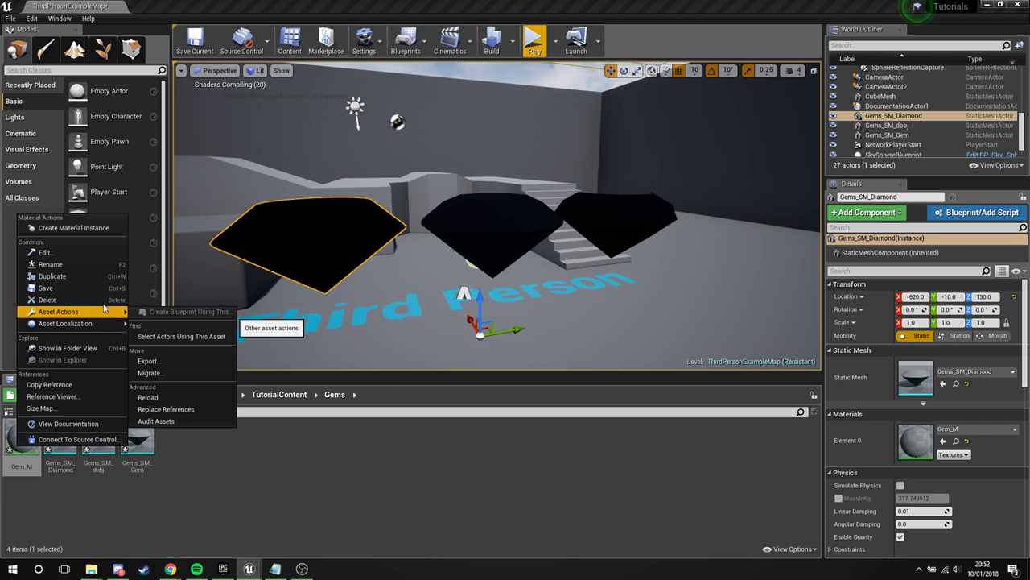
pyautogui.click(80, 276)
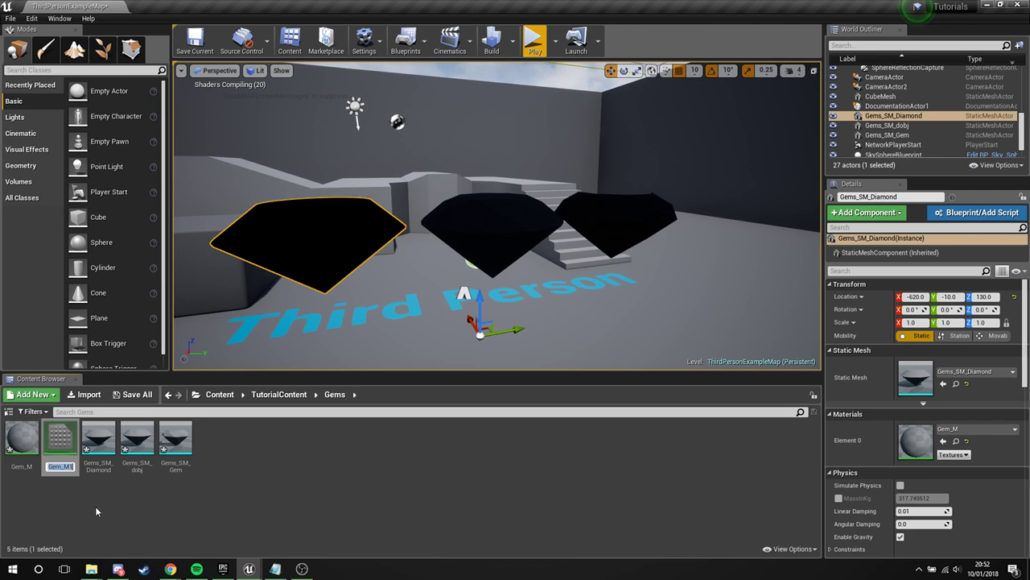
# Name the duplicated material Gem2_M.
pyautogui.click(71, 467)
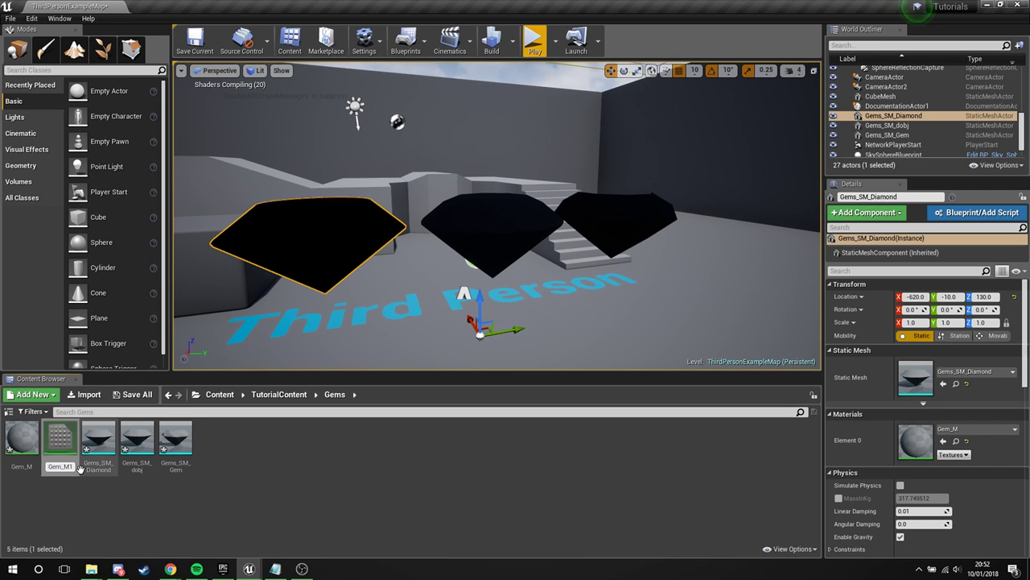
pyautogui.press('BackSpace')
pyautogui.write('2')
pyautogui.press('Right')
pyautogui.press('Right')
pyautogui.press('BackSpace')
pyautogui.write('<')
pyautogui.press('BackSpace')
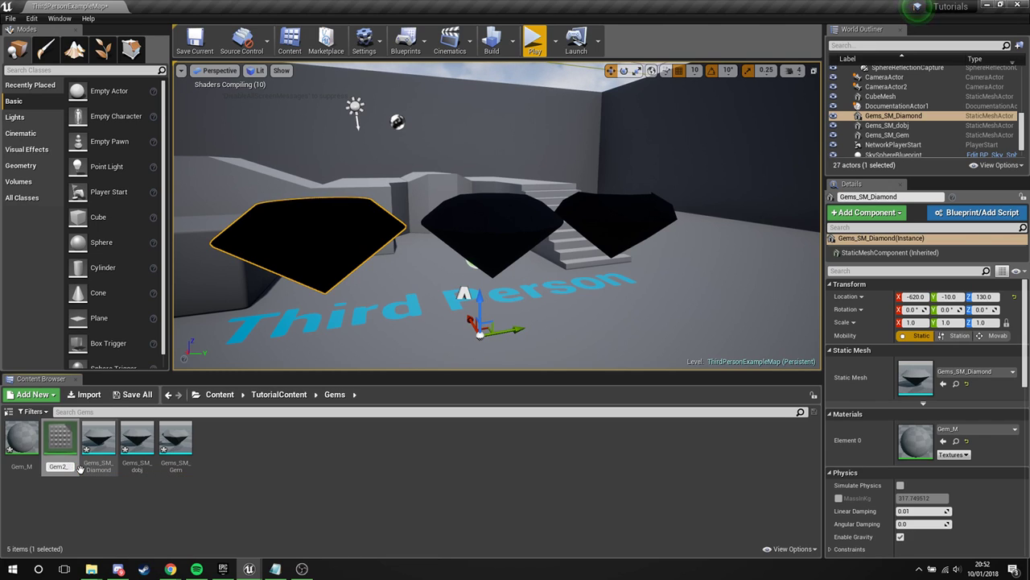
pyautogui.write('M')
pyautogui.press('Return')
pyautogui.click(72, 496)
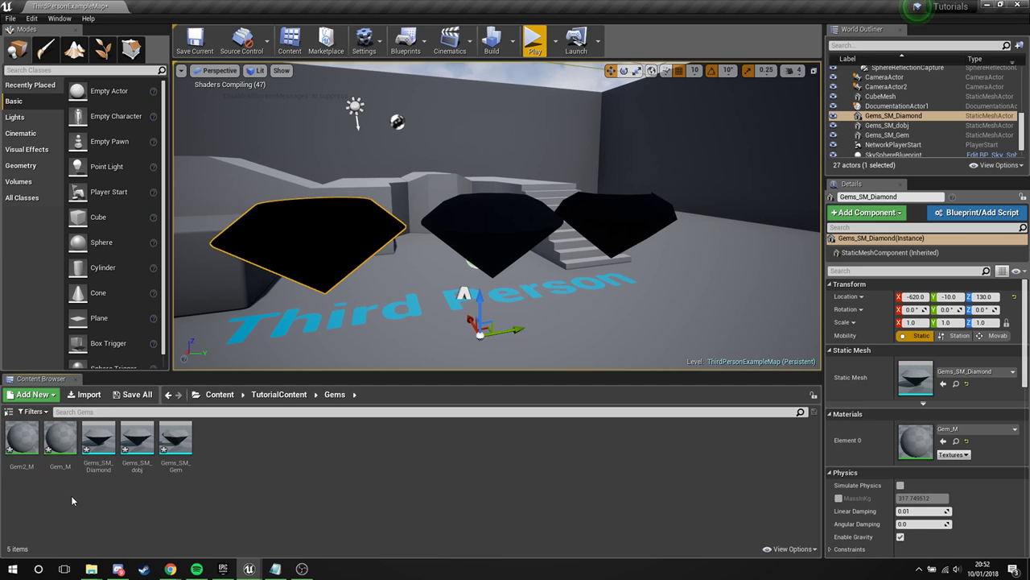
# Enable the Two Sided option on the Gem_M material, apply the change and return to the level.
pyautogui.moveTo(295, 347); pyautogui.dragTo(287, 341, button='right')
pyautogui.press('d')
pyautogui.press('a')
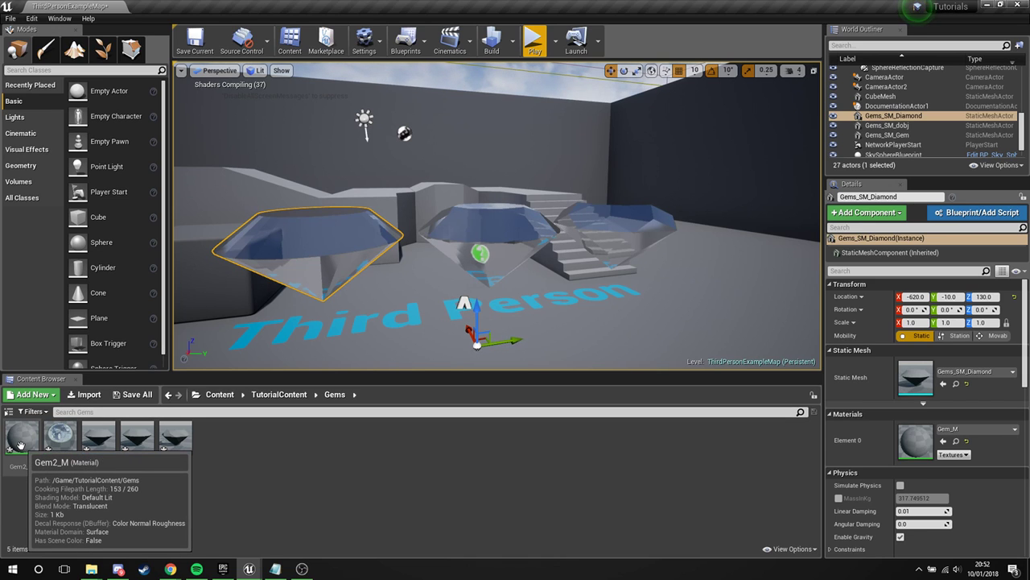
pyautogui.moveTo(450, 241); pyautogui.dragTo(491, 237, button='right')
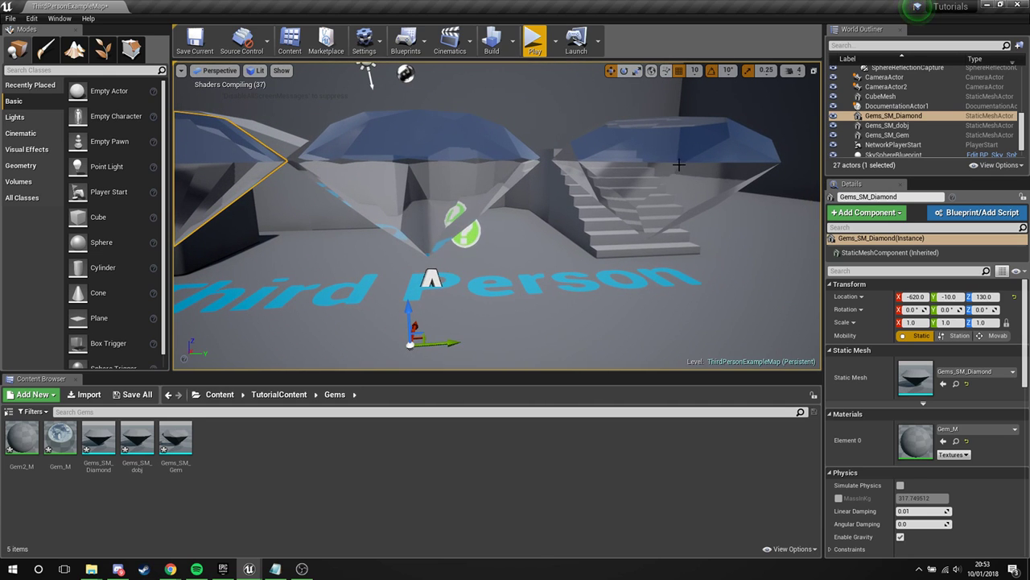
pyautogui.moveTo(458, 224); pyautogui.dragTo(508, 184, button='right')
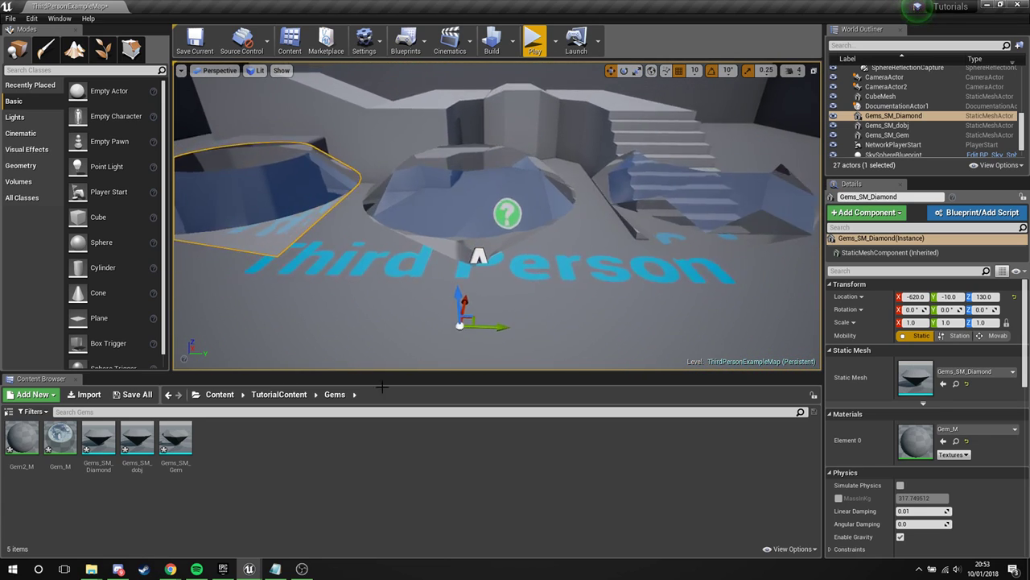
pyautogui.doubleClick(65, 433)
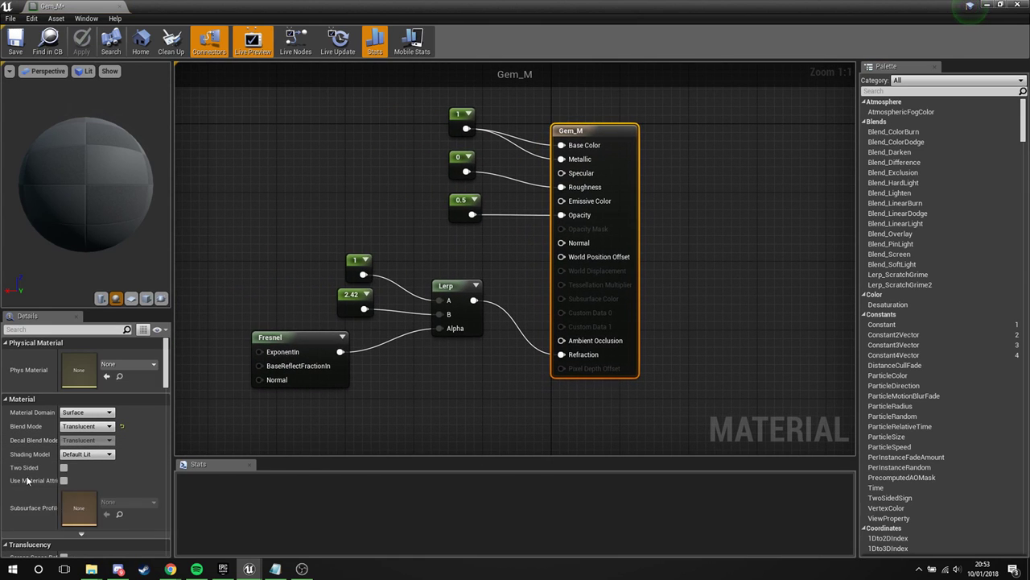
pyautogui.click(64, 467)
pyautogui.click(1019, 5)
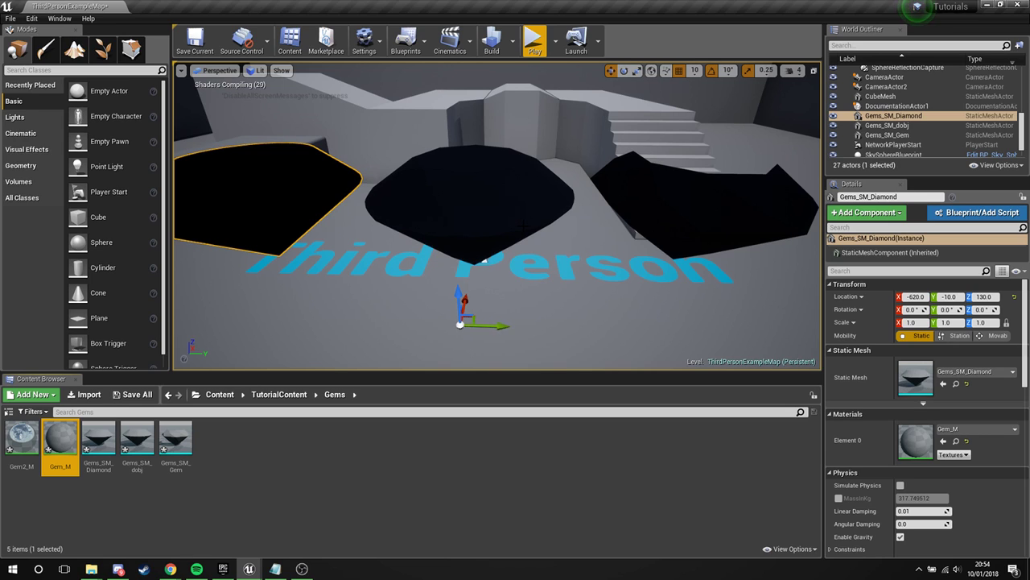
pyautogui.moveTo(503, 256); pyautogui.dragTo(558, 215, button='right')
pyautogui.press('a')
pyautogui.press('w')
pyautogui.press('s')
pyautogui.press('w')
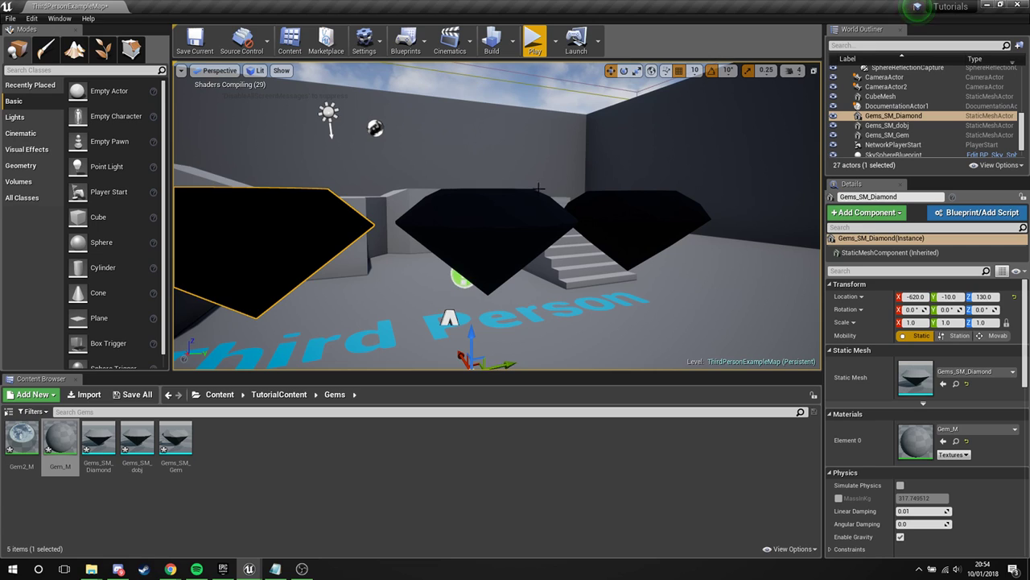
pyautogui.click(564, 257)
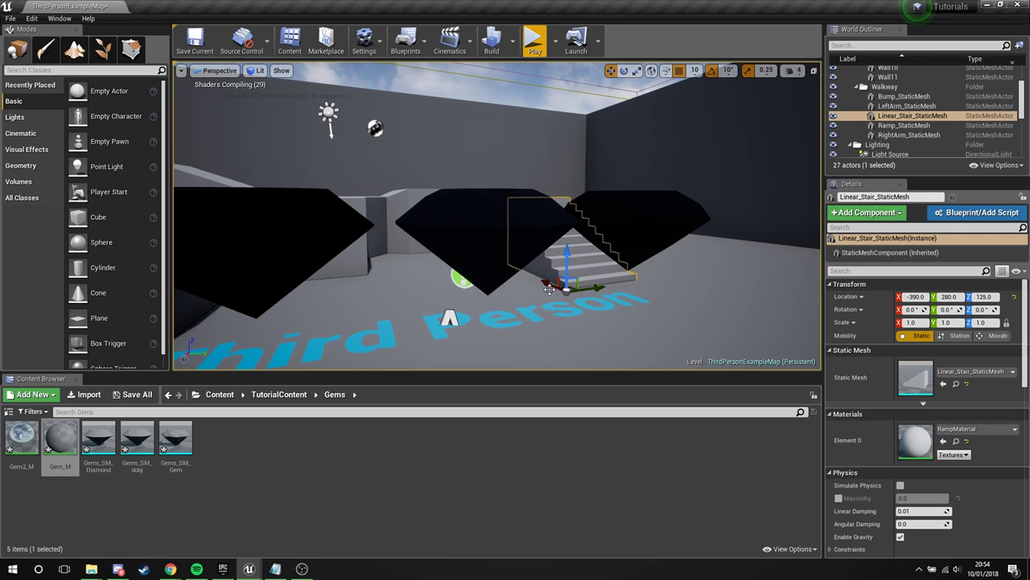
pyautogui.press('w')
pyautogui.moveTo(563, 258)
pyautogui.mouseDown(button='right')
pyautogui.moveTo(563, 218)
pyautogui.moveTo(564, 298)
pyautogui.moveTo(563, 242)
pyautogui.moveTo(565, 270)
pyautogui.moveTo(596, 264)
pyautogui.moveTo(560, 233)
pyautogui.moveTo(567, 193)
pyautogui.moveTo(557, 270)
pyautogui.moveTo(531, 217)
pyautogui.moveTo(543, 273)
pyautogui.moveTo(563, 275)
pyautogui.mouseUp(button='right')
pyautogui.press('s')
pyautogui.press('w')
pyautogui.press('s')
pyautogui.press('w')
pyautogui.press('s')
pyautogui.press('w')
pyautogui.press('s')
pyautogui.press('w')
pyautogui.press('s')
pyautogui.press('s')
# Examine the two-sided gem material from several distances and angles, including from inside the middle gem.
pyautogui.moveTo(520, 223); pyautogui.dragTo(520, 223, button='right')
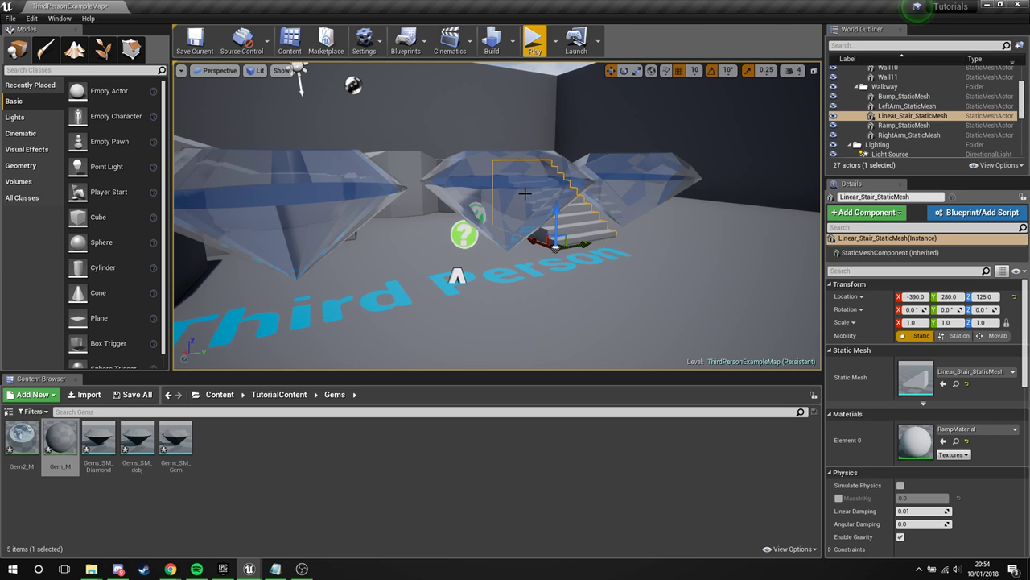
pyautogui.press('s')
pyautogui.moveTo(587, 272)
pyautogui.mouseDown(button='right')
pyautogui.moveTo(596, 269)
pyautogui.moveTo(581, 257)
pyautogui.mouseUp(button='right')
pyautogui.press('w')
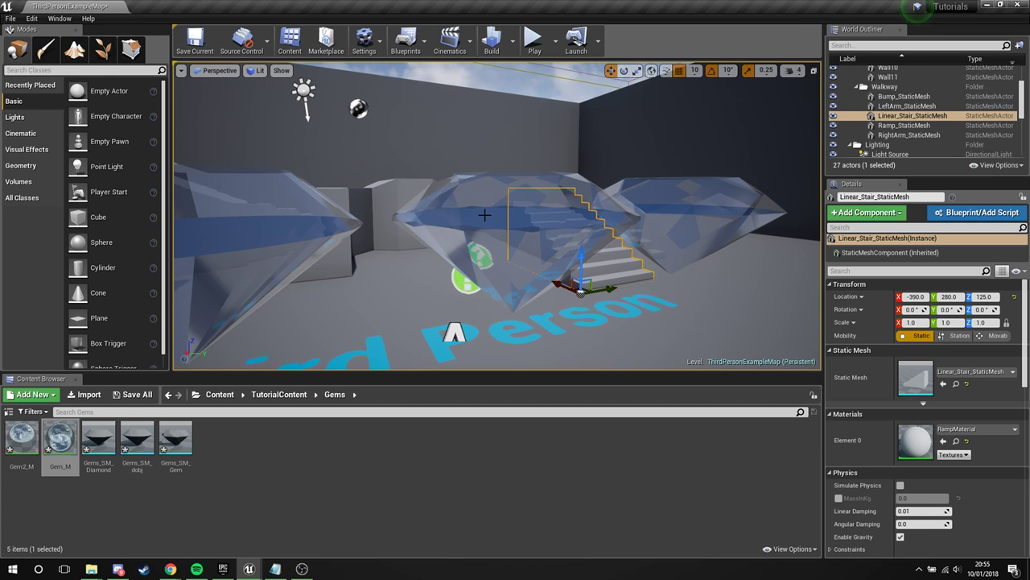
pyautogui.press('w')
pyautogui.moveTo(506, 244); pyautogui.dragTo(504, 248, button='right')
pyautogui.press('s')
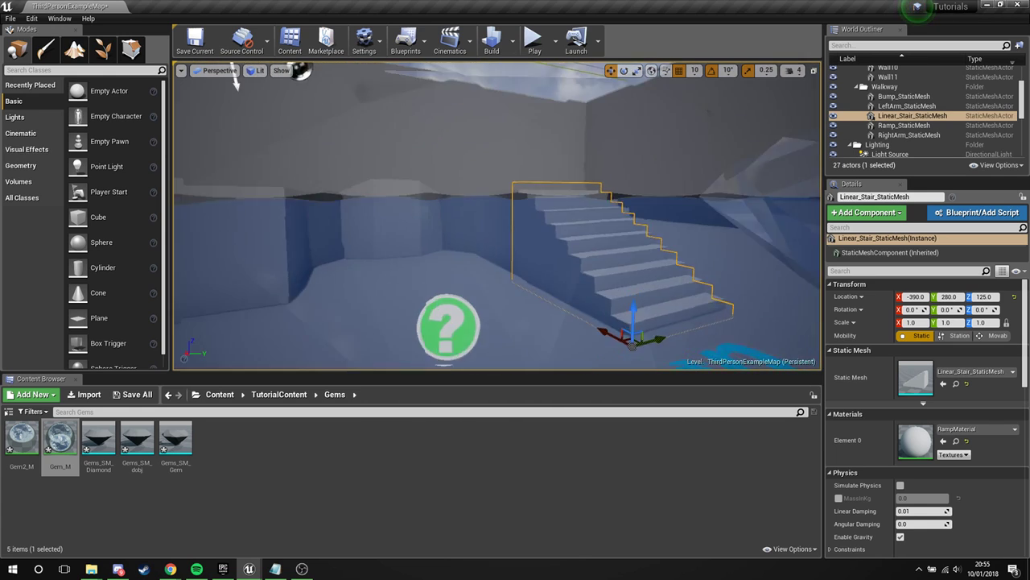
pyautogui.press('w')
pyautogui.press('s')
pyautogui.press('w')
pyautogui.press('s')
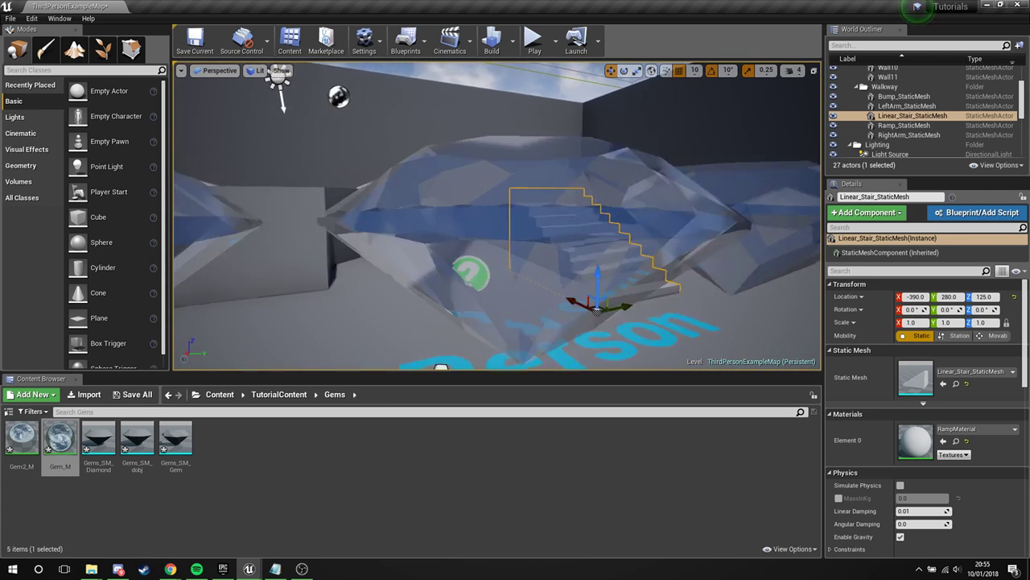
pyautogui.press('w')
pyautogui.press('s')
pyautogui.press('w')
pyautogui.press('s')
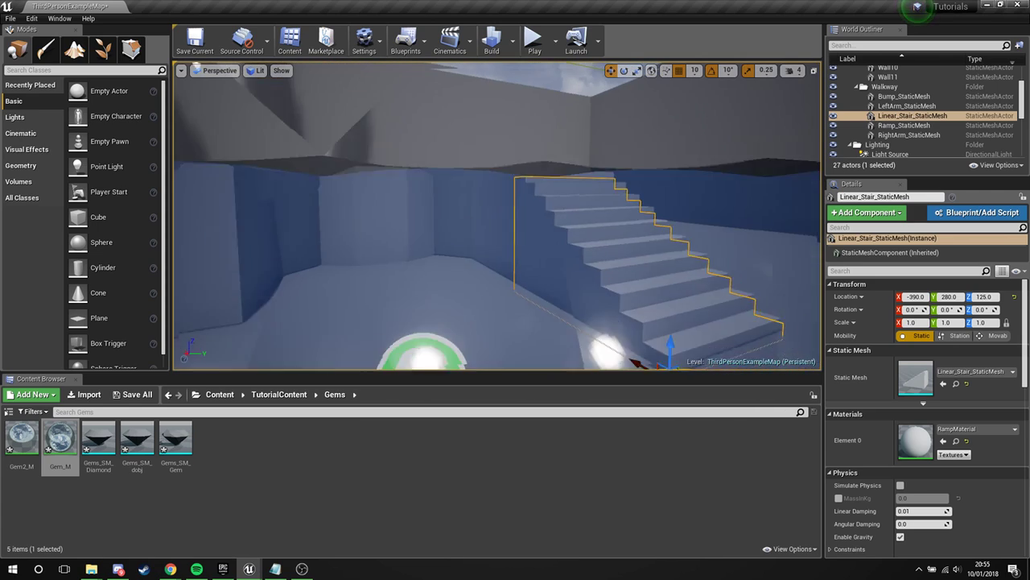
pyautogui.press('s')
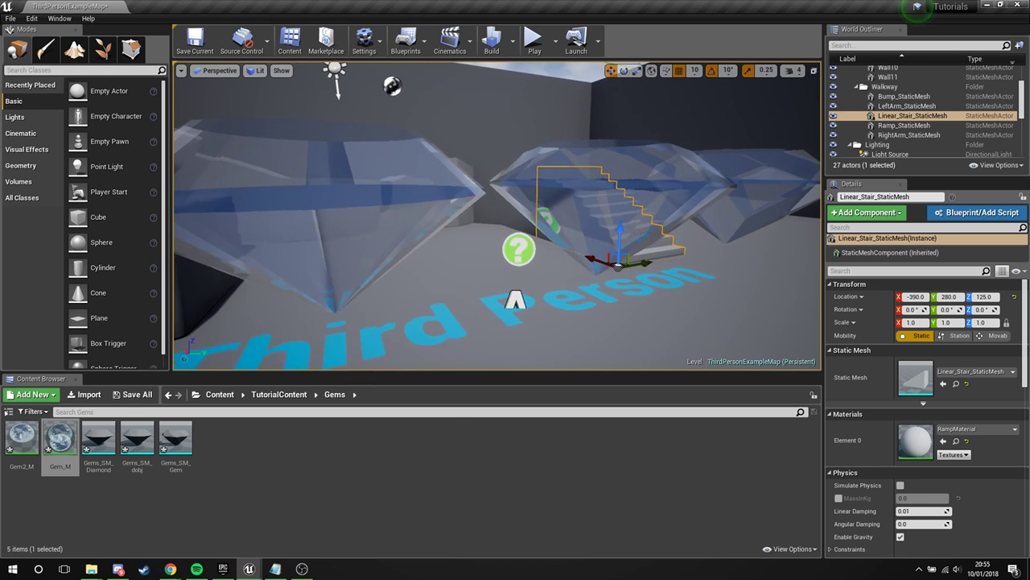
pyautogui.moveTo(467, 229); pyautogui.dragTo(460, 232, button='right')
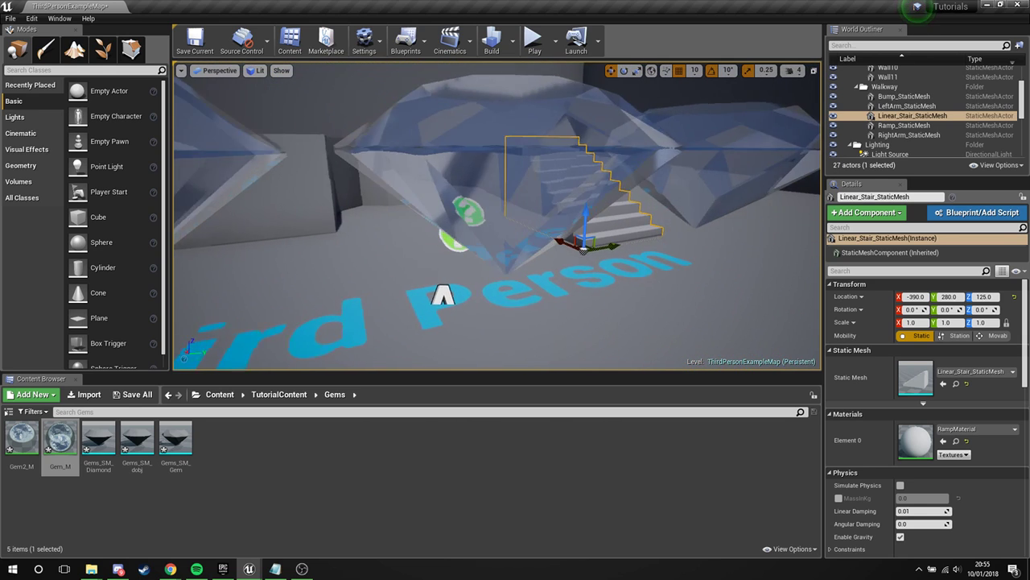
pyautogui.moveTo(269, 81); pyautogui.dragTo(269, 81, button='right')
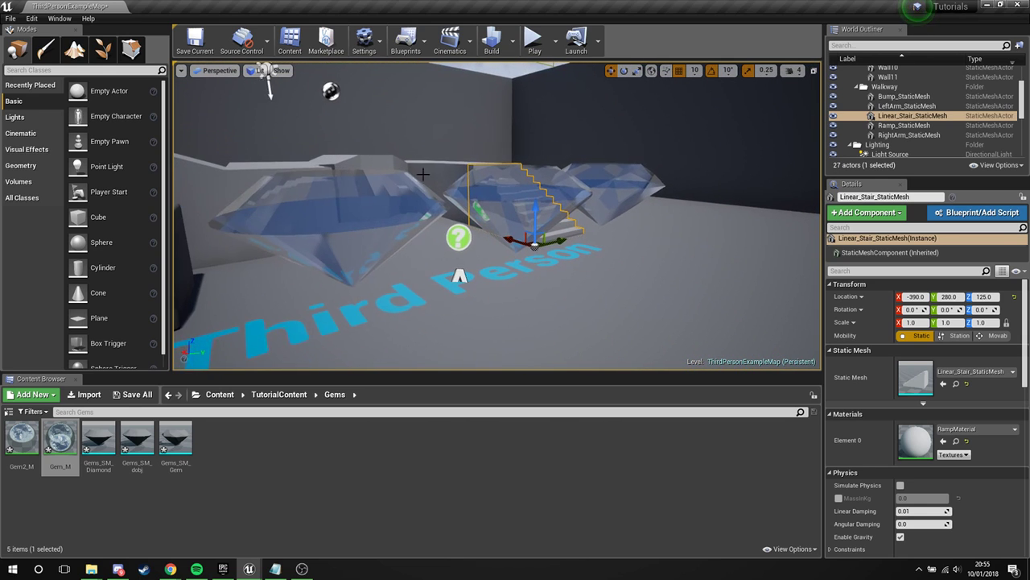
# Show the level in the Shader Complexity view mode to check the rendering cost of the gems.
pyautogui.click(258, 71)
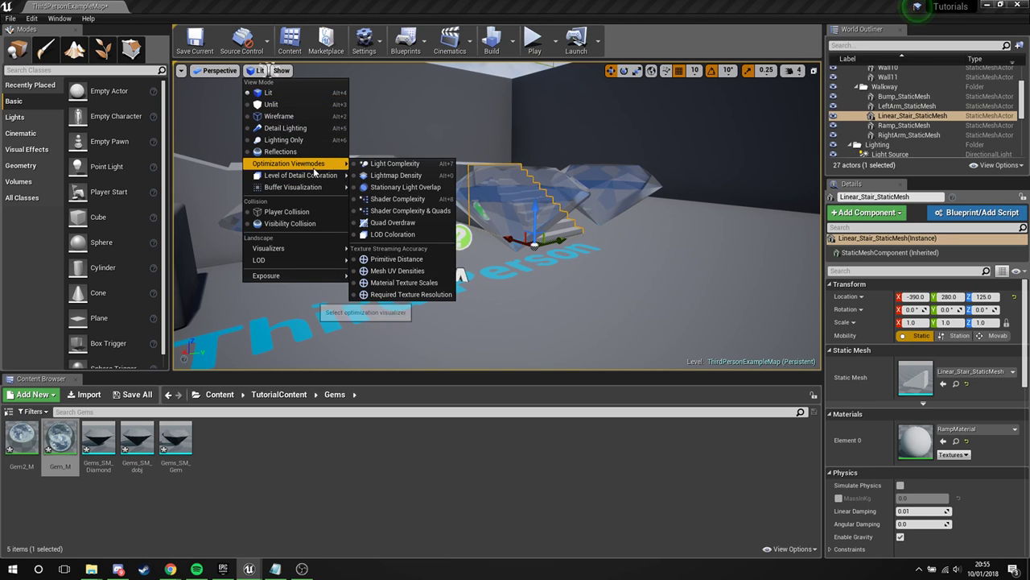
pyautogui.click(433, 201)
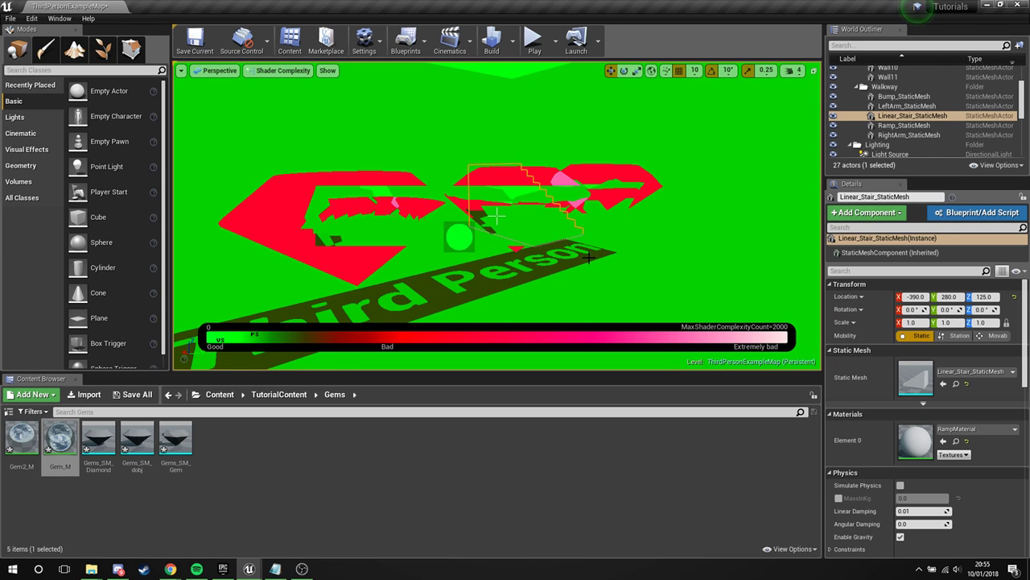
# Examine the shader complexity of the three gems up close, where they overlap, and from farther away.
pyautogui.moveTo(590, 257)
pyautogui.mouseDown(button='right')
pyautogui.moveTo(605, 256)
pyautogui.moveTo(582, 262)
pyautogui.mouseUp(button='right')
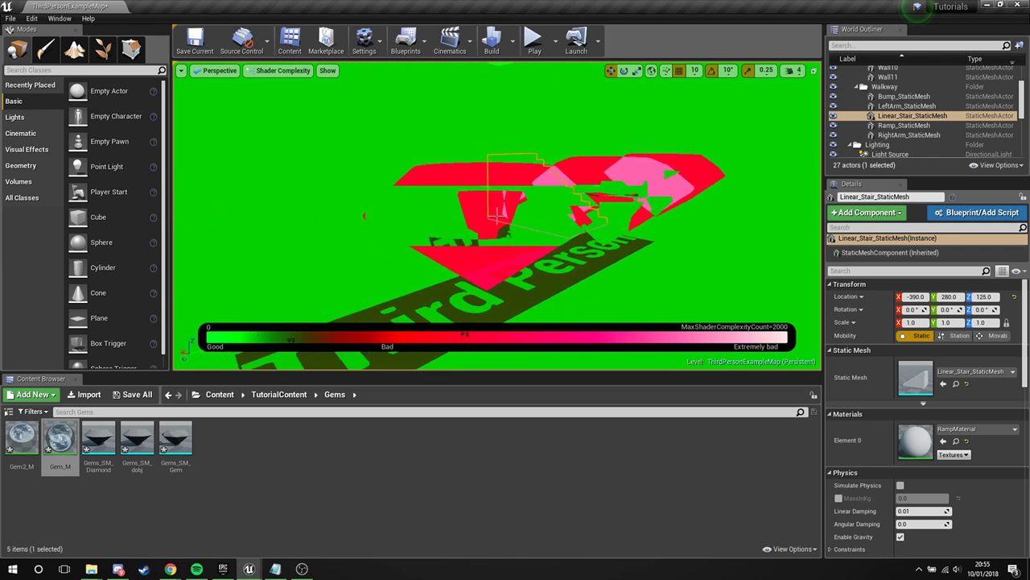
pyautogui.moveTo(497, 216); pyautogui.dragTo(497, 215, button='right')
pyautogui.click(497, 216)
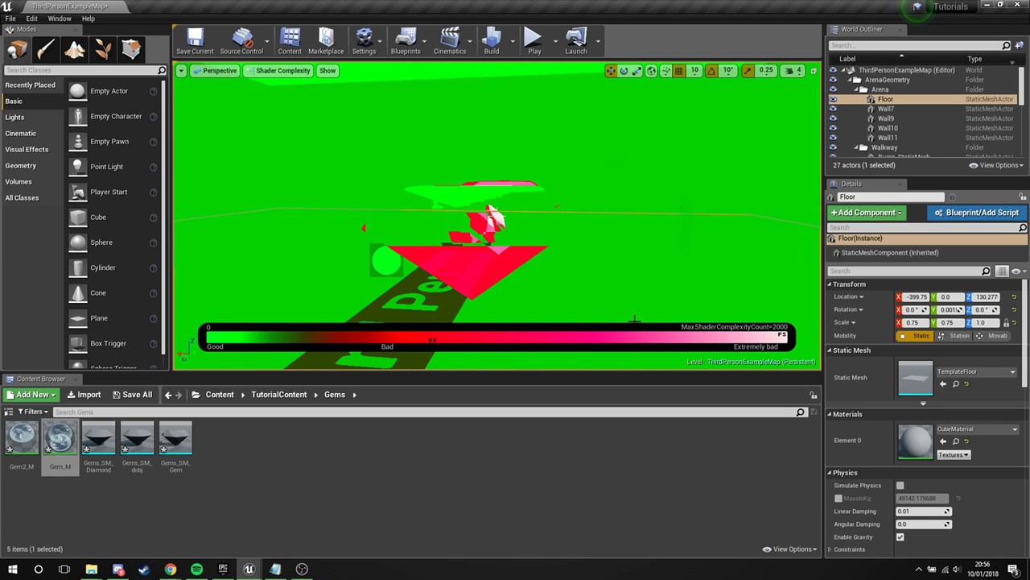
pyautogui.moveTo(635, 319); pyautogui.dragTo(497, 216, button='right')
pyautogui.click(561, 184)
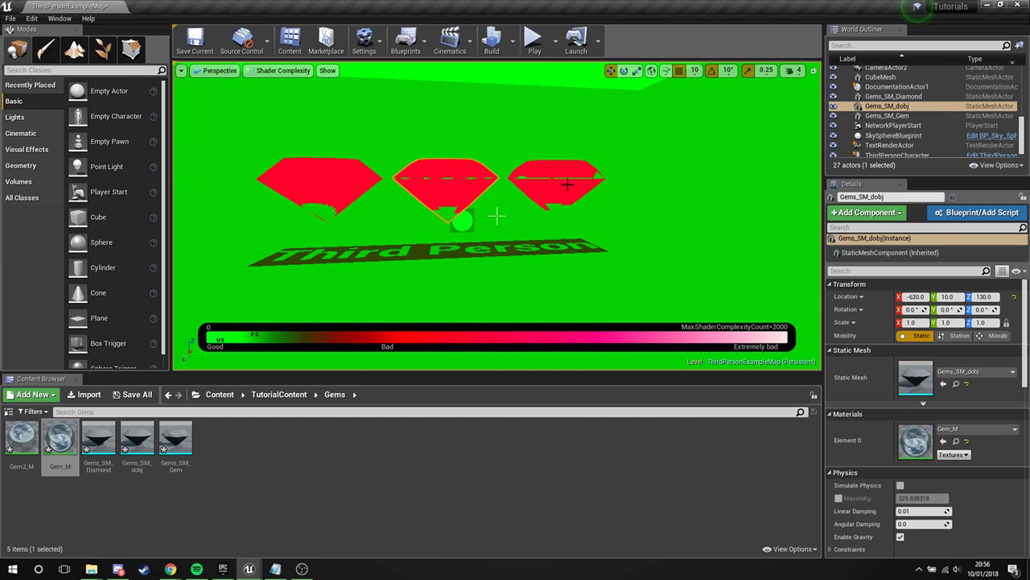
pyautogui.moveTo(534, 144); pyautogui.dragTo(534, 144, button='right')
pyautogui.moveTo(497, 215); pyautogui.dragTo(497, 216, button='right')
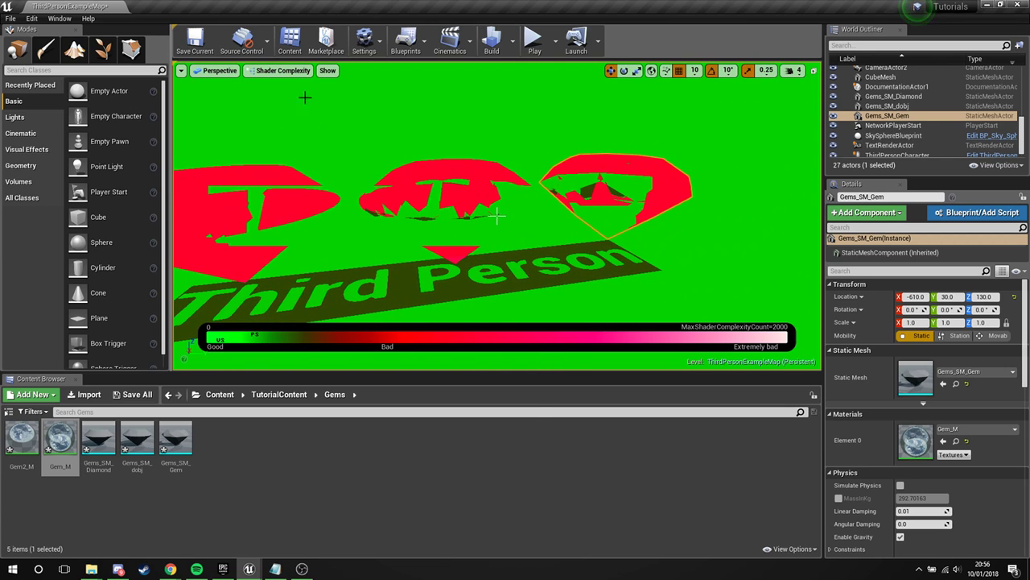
# Return the level to the Lit view mode and look over the gems from several angles.
pyautogui.click(283, 70)
pyautogui.click(275, 92)
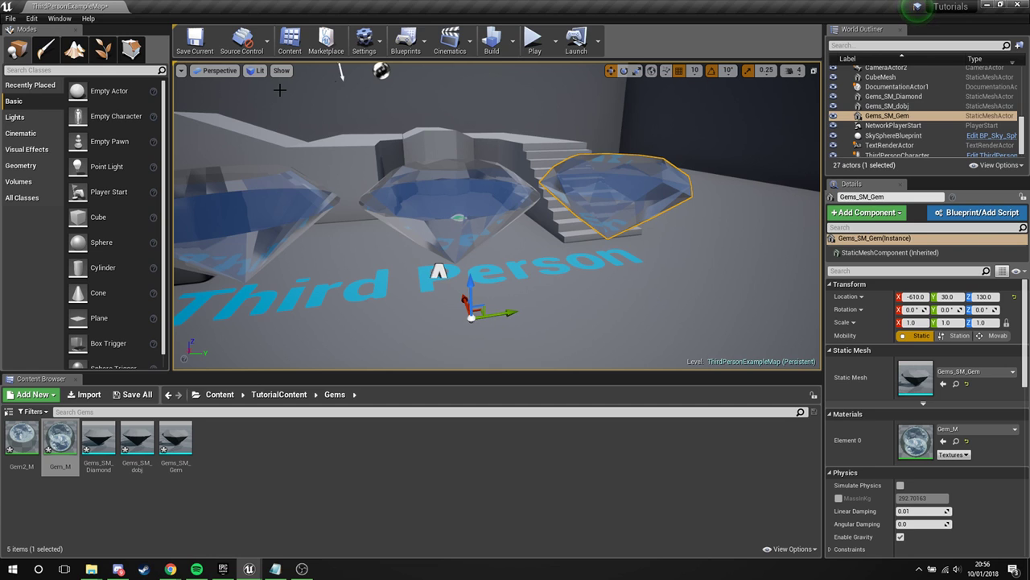
pyautogui.moveTo(468, 118); pyautogui.dragTo(469, 118, button='right')
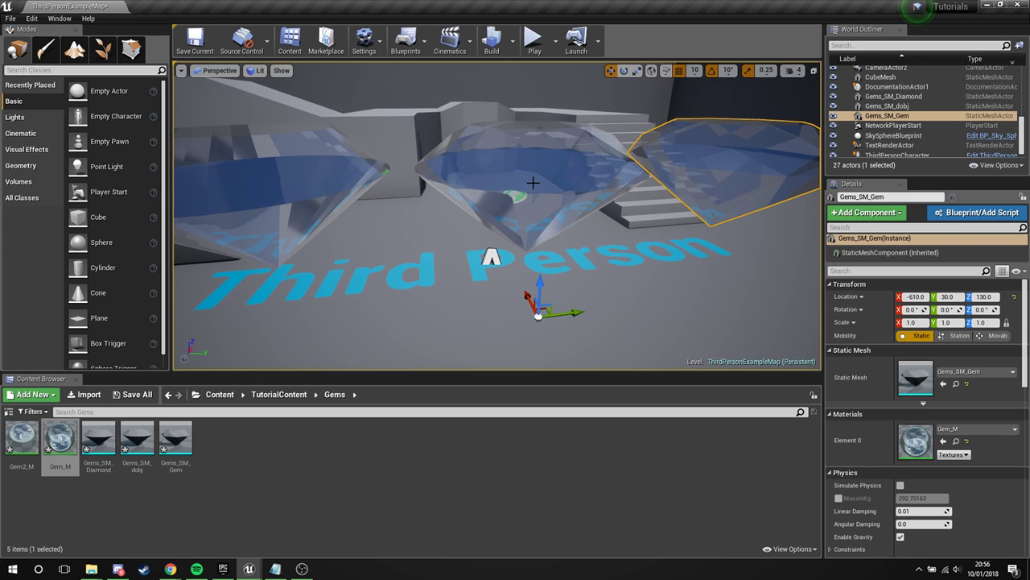
pyautogui.moveTo(495, 222); pyautogui.dragTo(487, 227, button='right')
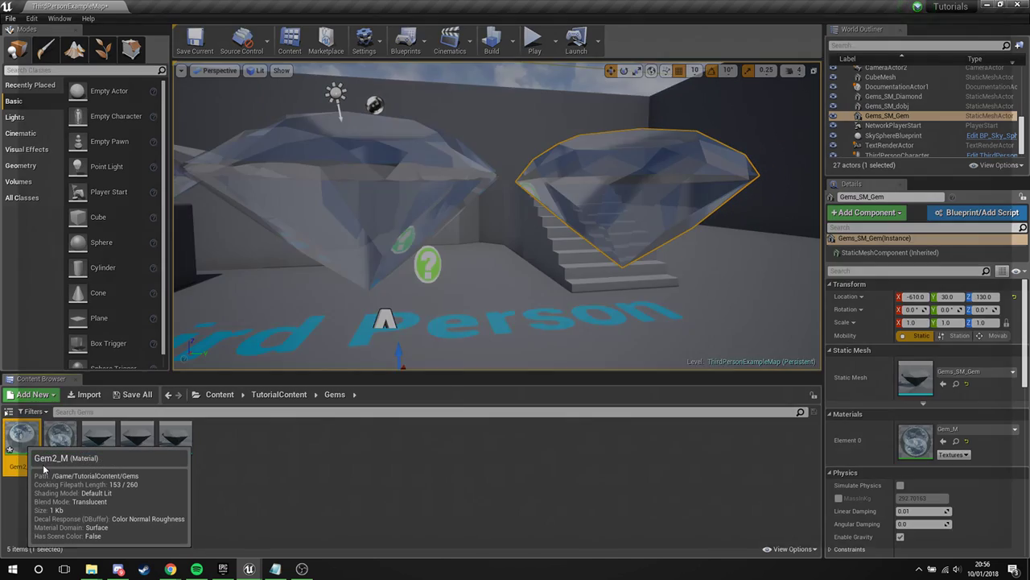
# Open Gem2_M and delete the Fresnel and Lerp network feeding Refraction, plus the 0.5 constant feeding Opacity.
pyautogui.doubleClick(21, 437)
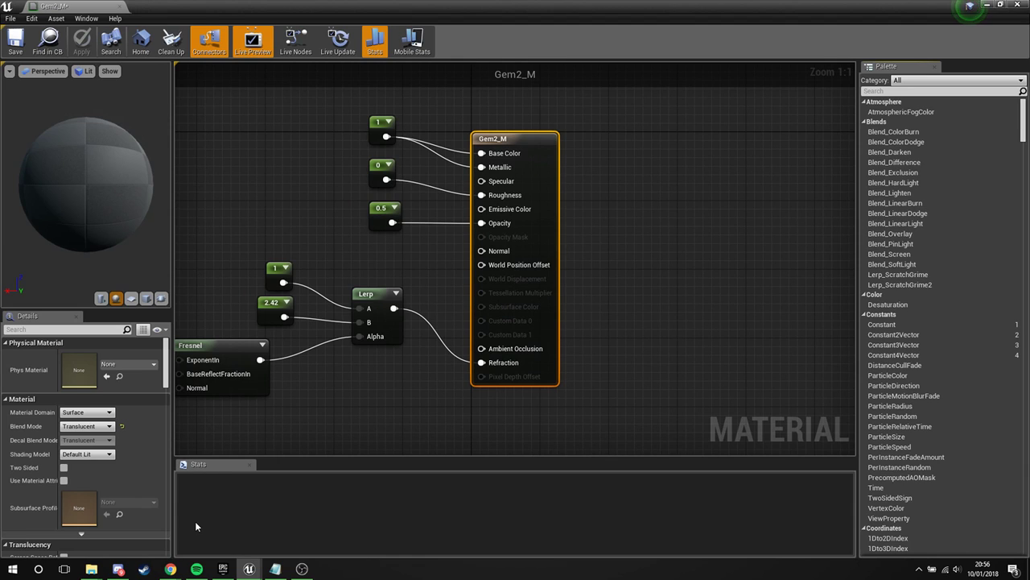
pyautogui.moveTo(364, 289); pyautogui.dragTo(522, 256, button='right')
pyautogui.moveTo(360, 219); pyautogui.dragTo(489, 293)
pyautogui.press('Delete')
pyautogui.moveTo(490, 291); pyautogui.dragTo(574, 262, button='right')
pyautogui.click(500, 221)
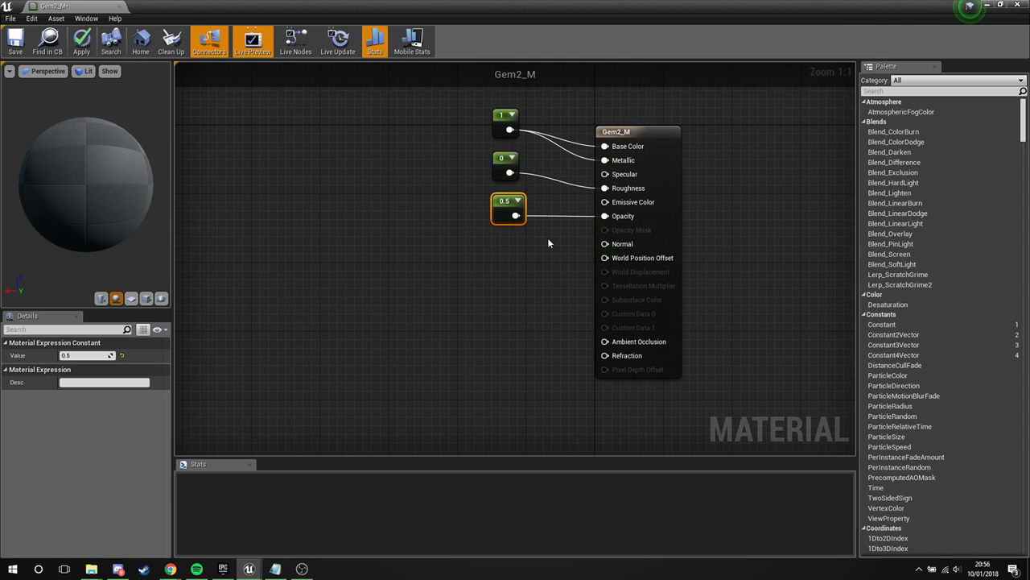
pyautogui.press('Delete')
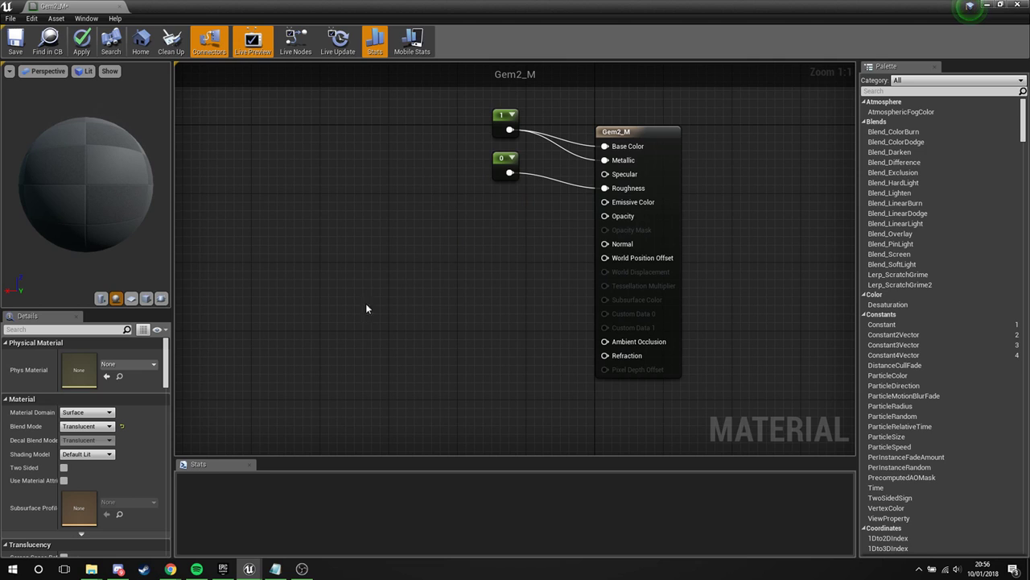
# Set the Blend Mode of Gem2_M to Opaque.
pyautogui.click(94, 435)
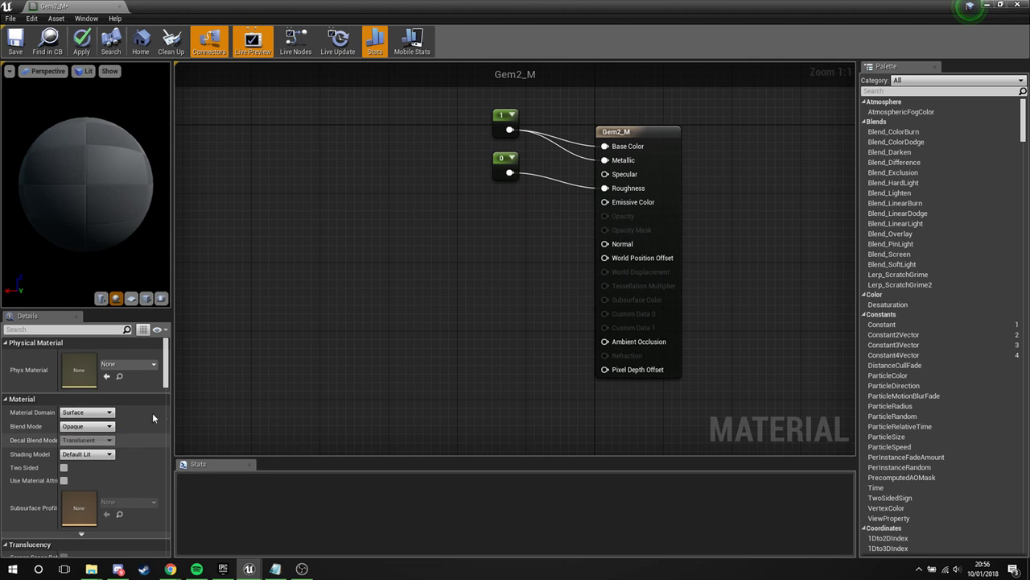
pyautogui.scroll(-1, 135, 424)
pyautogui.scroll(1, 135, 424)
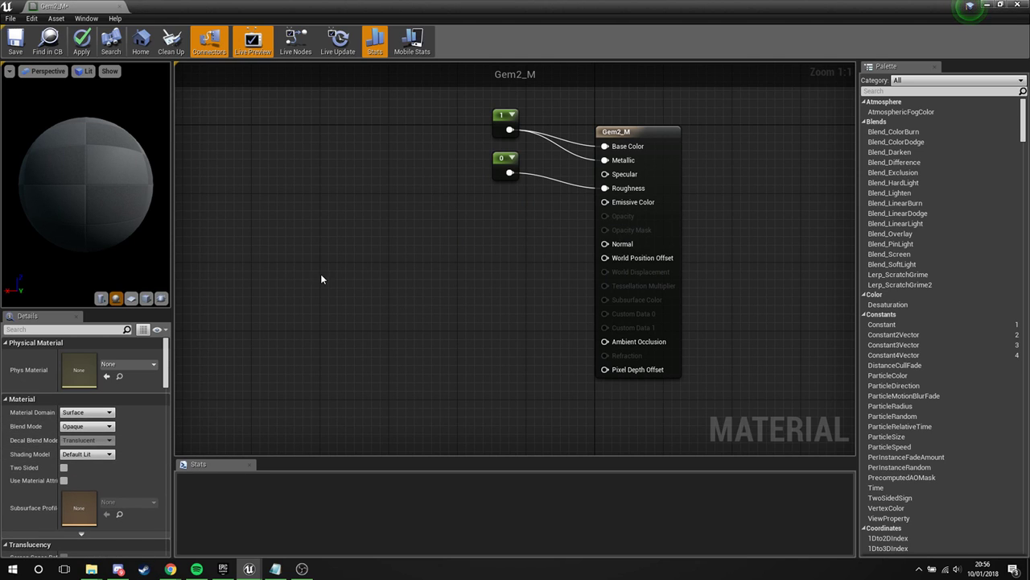
# Line up the 1 and 0 constant nodes beside the Gem2_M material inputs.
pyautogui.moveTo(415, 196); pyautogui.dragTo(456, 217, button='right')
pyautogui.moveTo(551, 190); pyautogui.dragTo(547, 197)
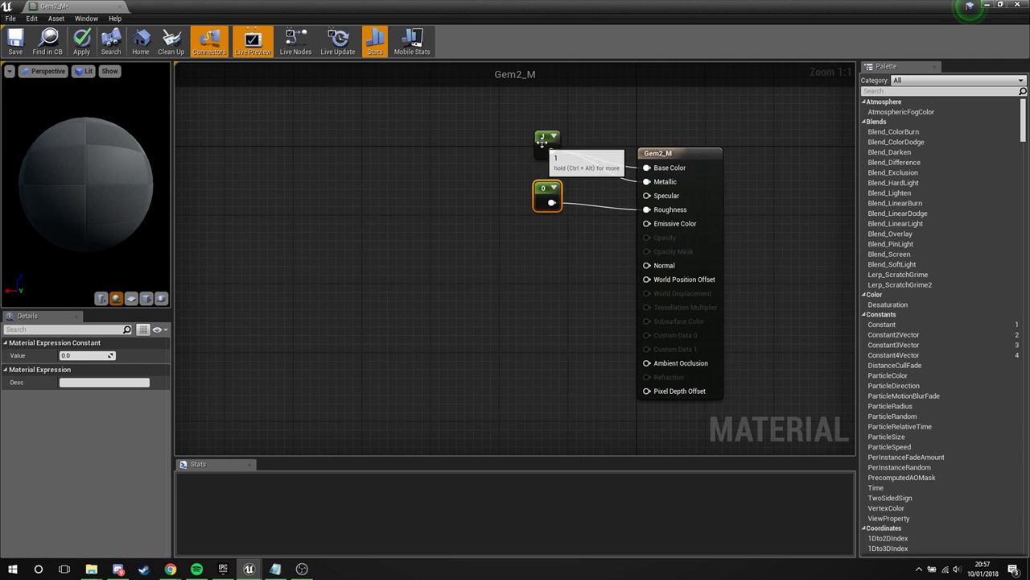
pyautogui.moveTo(543, 142); pyautogui.dragTo(542, 161)
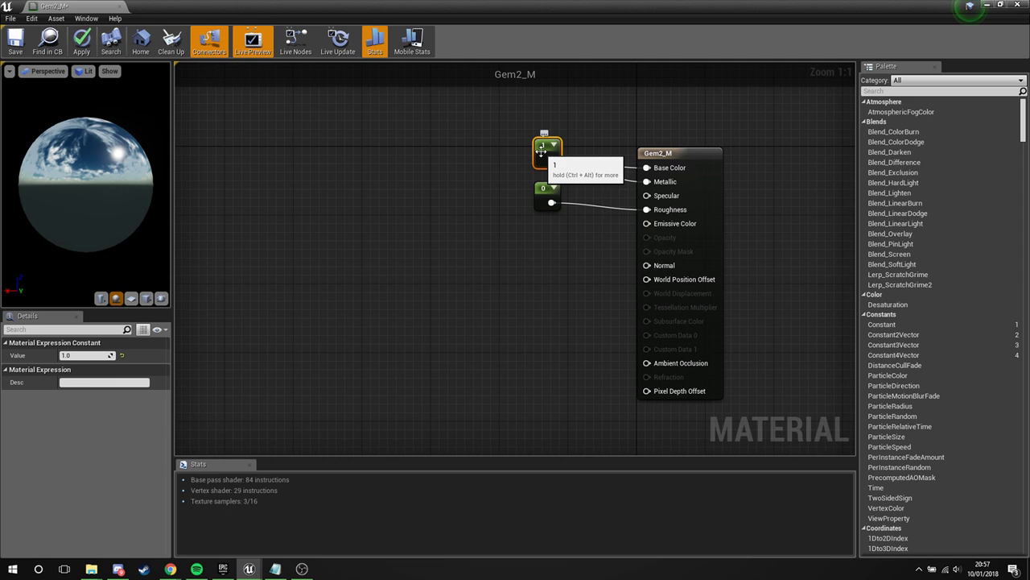
pyautogui.click(304, 282)
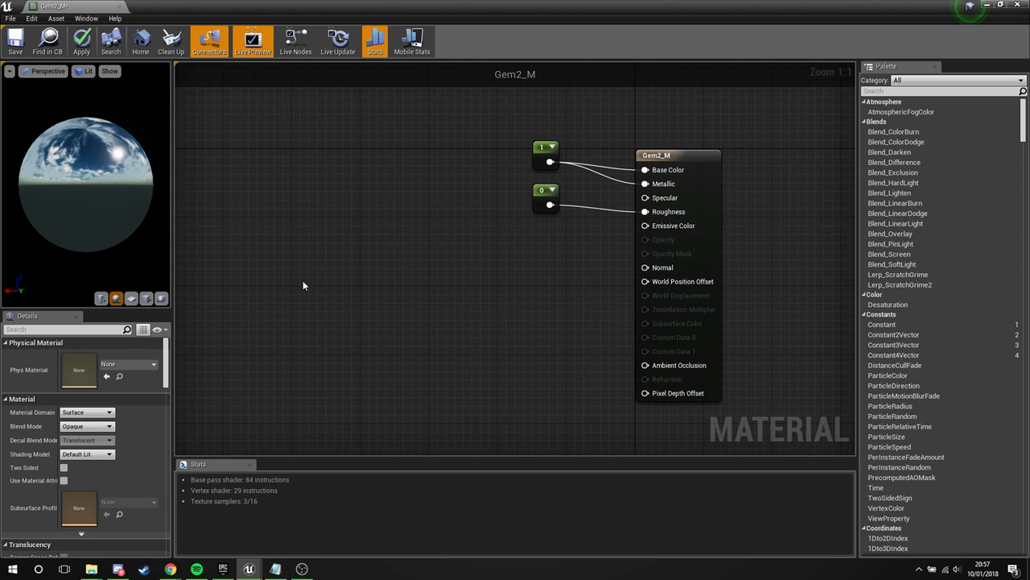
# Add a WorldPosition node to the empty area of the material graph.
pyautogui.rightClick(303, 282)
pyautogui.write('wor')
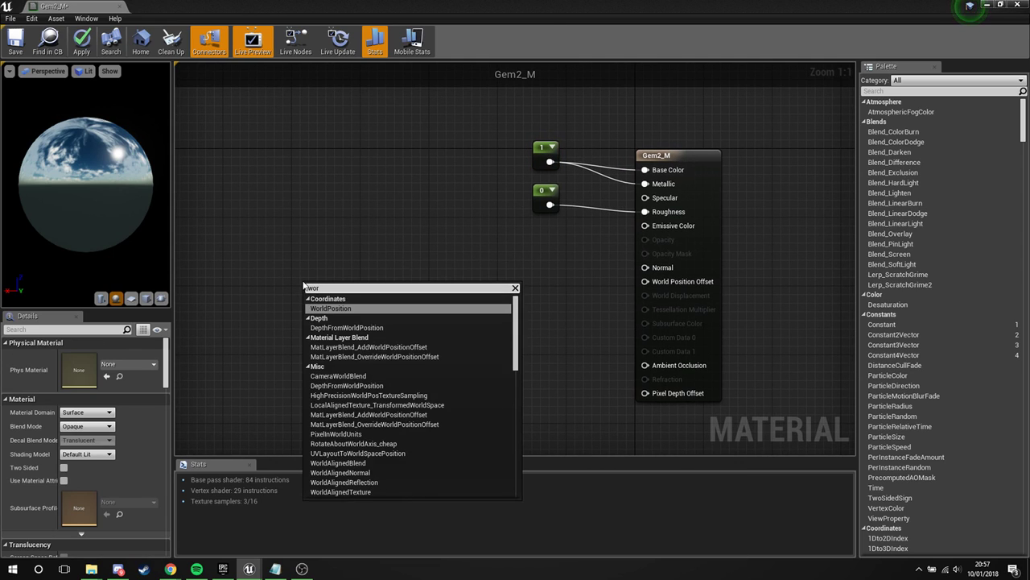
pyautogui.press('Return')
# Feed the Absolute World Position output into a new DDX node and a new DDY node.
pyautogui.moveTo(330, 297); pyautogui.dragTo(400, 303)
pyautogui.click(305, 281)
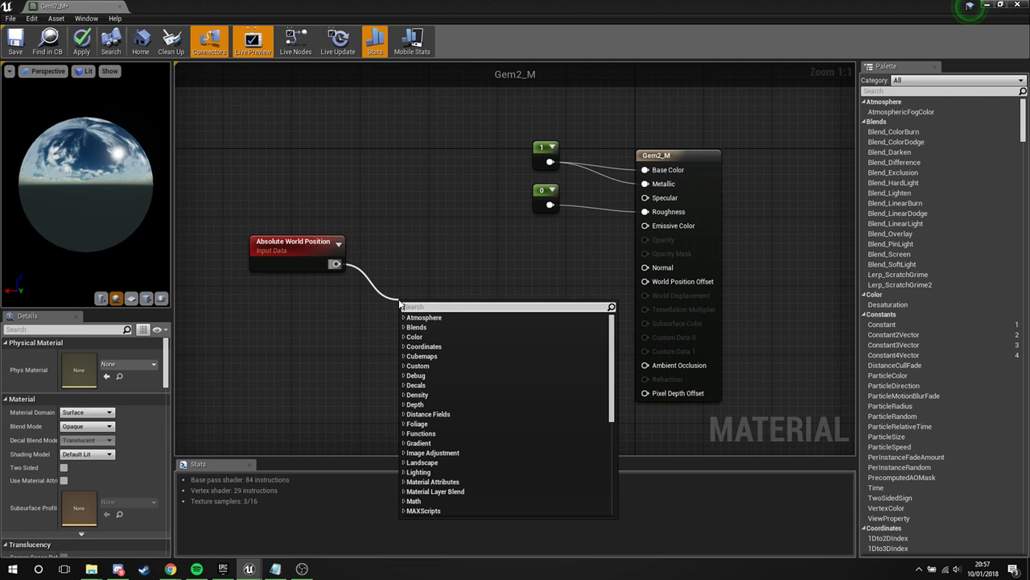
pyautogui.write('ddx')
pyautogui.press('Return')
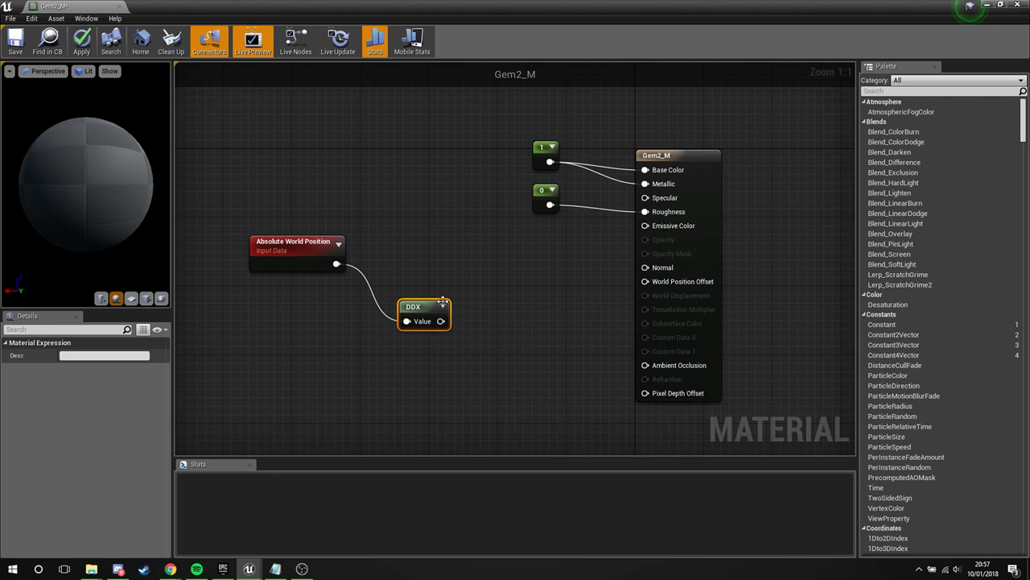
pyautogui.moveTo(373, 315); pyautogui.dragTo(380, 317)
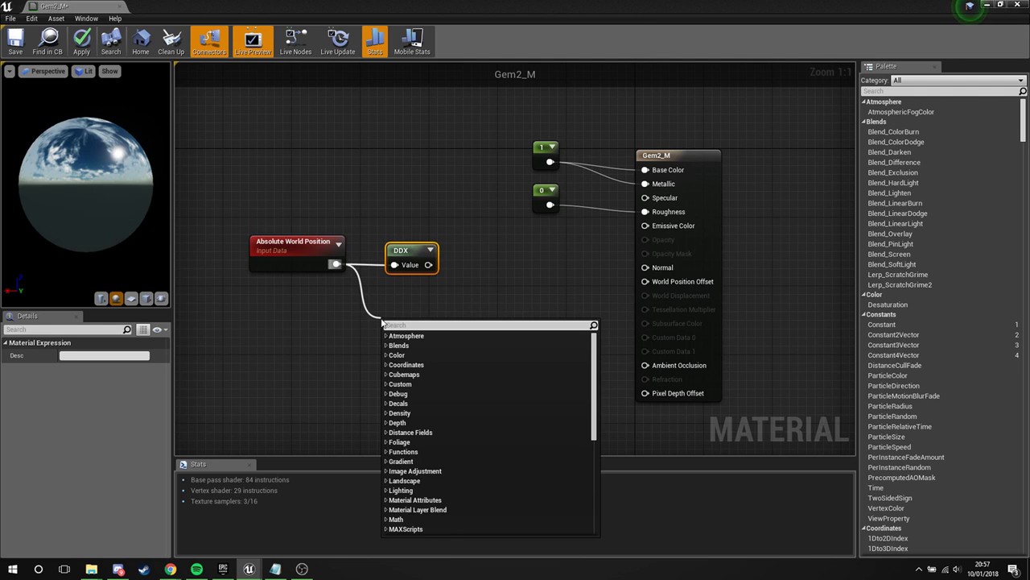
pyautogui.write('ddy')
pyautogui.press('Return')
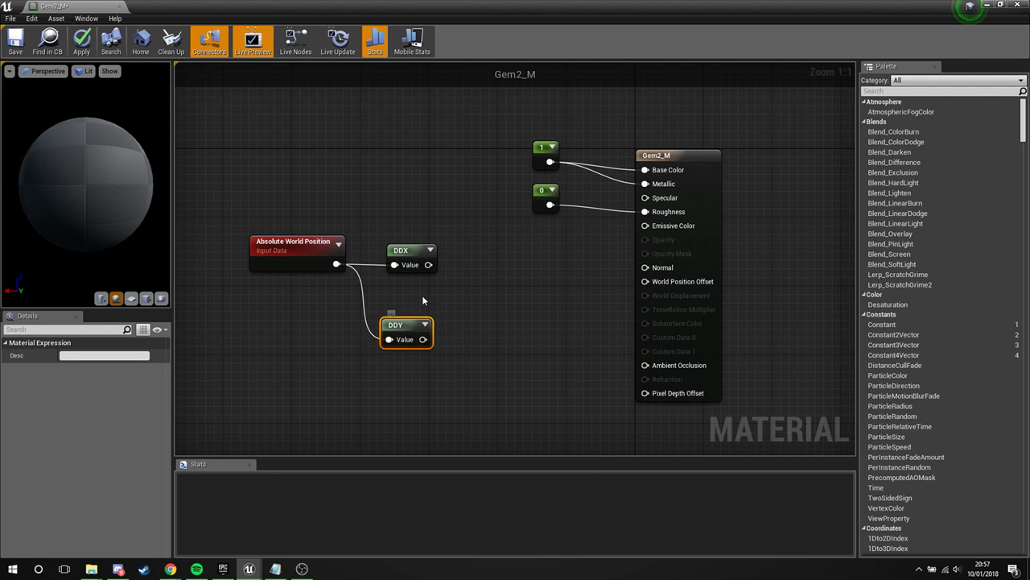
# Add a CrossProduct node with DDX connected to A and DDY to B, placed beside those nodes.
pyautogui.rightClick(459, 268)
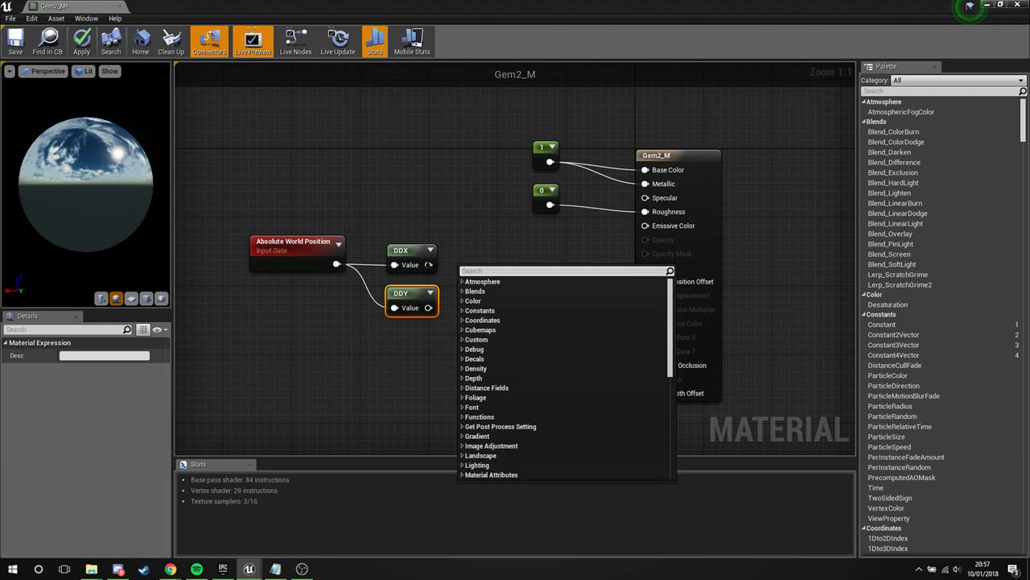
pyautogui.click(436, 269)
pyautogui.moveTo(431, 266); pyautogui.dragTo(480, 295)
pyautogui.write('cross')
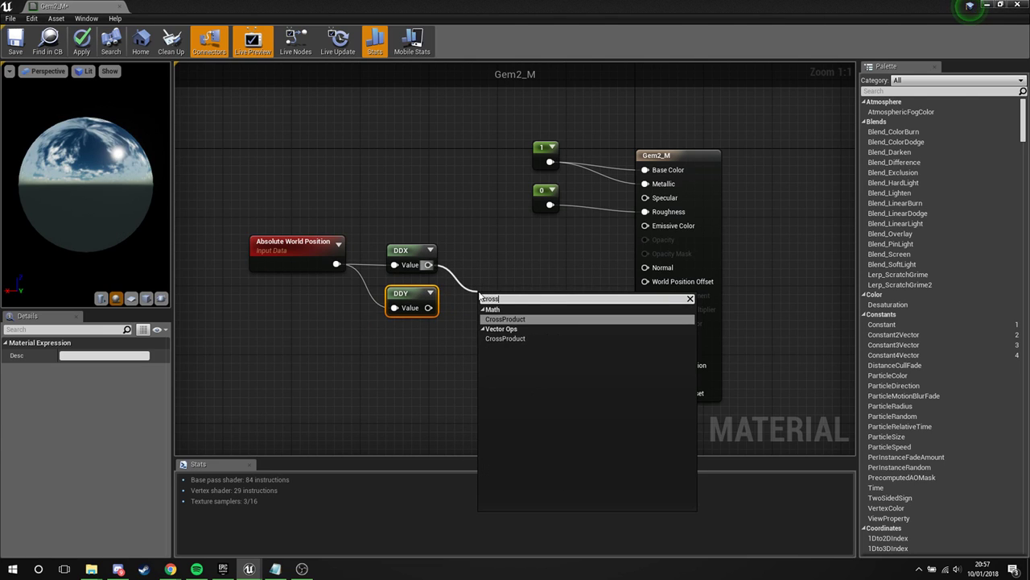
pyautogui.press('Return')
pyautogui.moveTo(429, 309); pyautogui.dragTo(497, 336)
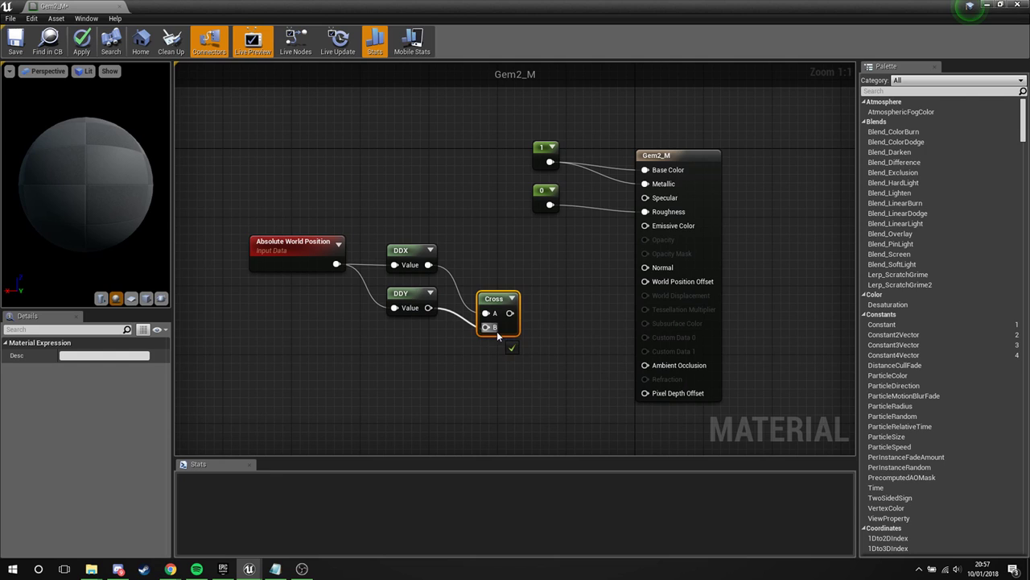
pyautogui.moveTo(493, 298); pyautogui.dragTo(480, 271)
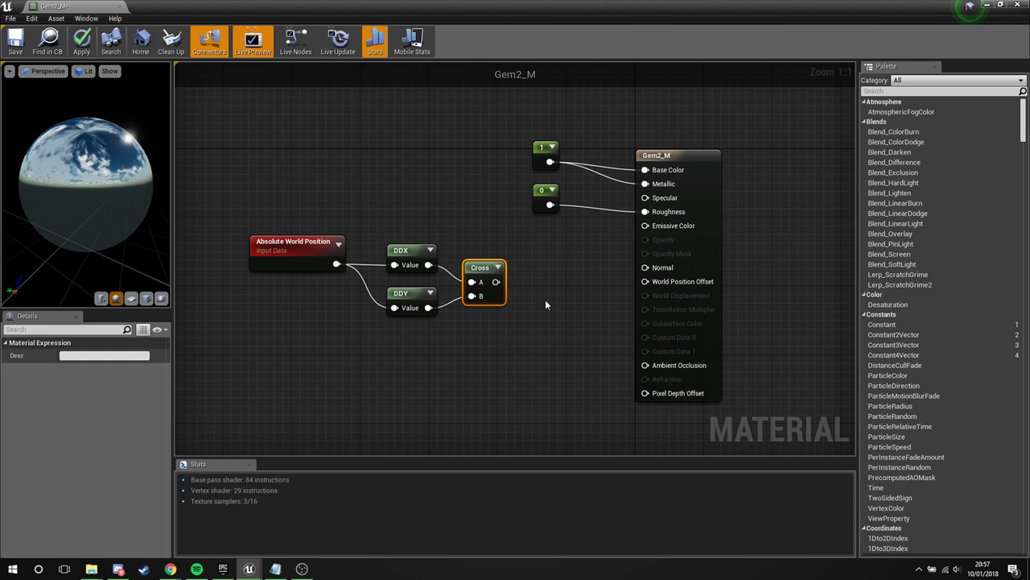
# Connect the Cross output to the material's Normal input and inspect the shading on the preview sphere.
pyautogui.moveTo(495, 281); pyautogui.dragTo(561, 286)
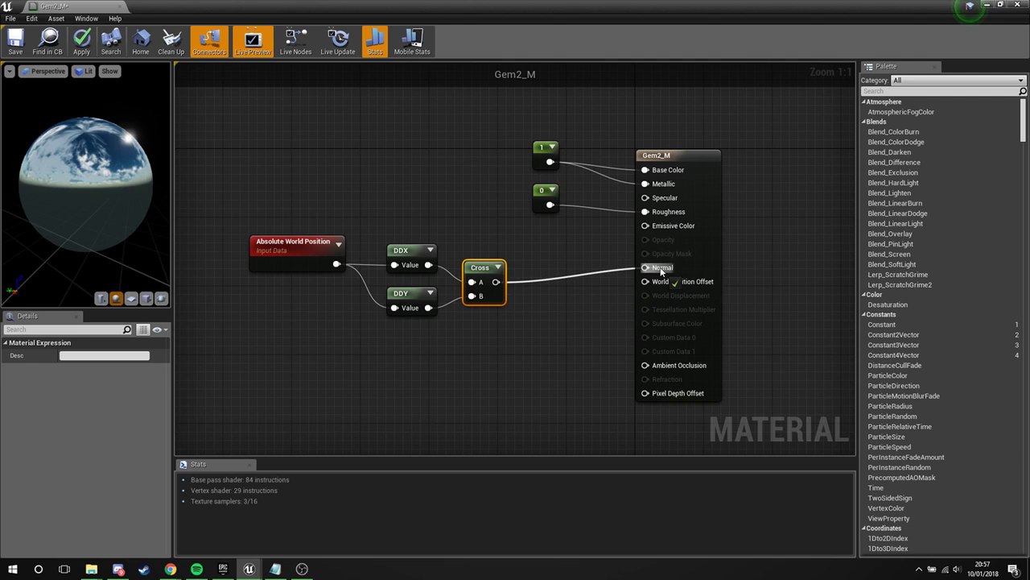
pyautogui.moveTo(660, 271); pyautogui.dragTo(660, 270)
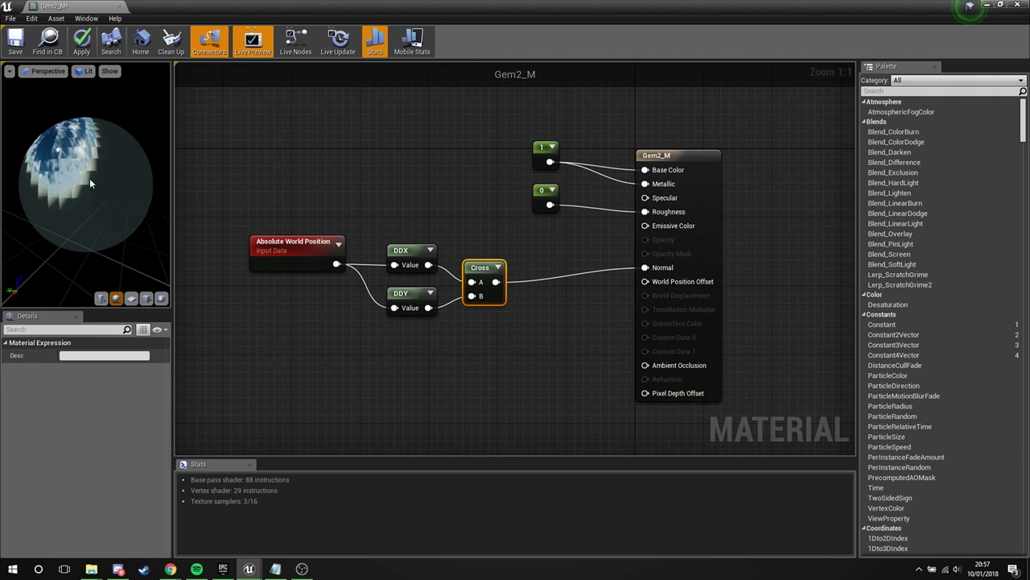
pyautogui.moveTo(89, 183)
pyautogui.mouseDown()
pyautogui.moveTo(111, 178)
pyautogui.moveTo(79, 179)
pyautogui.mouseUp()
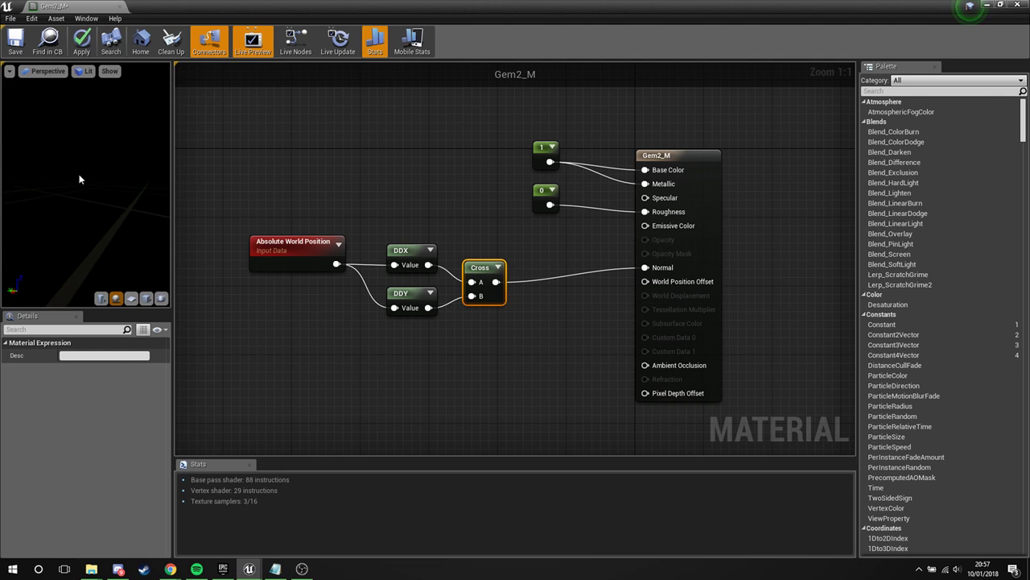
pyautogui.scroll(-5, 79, 179)
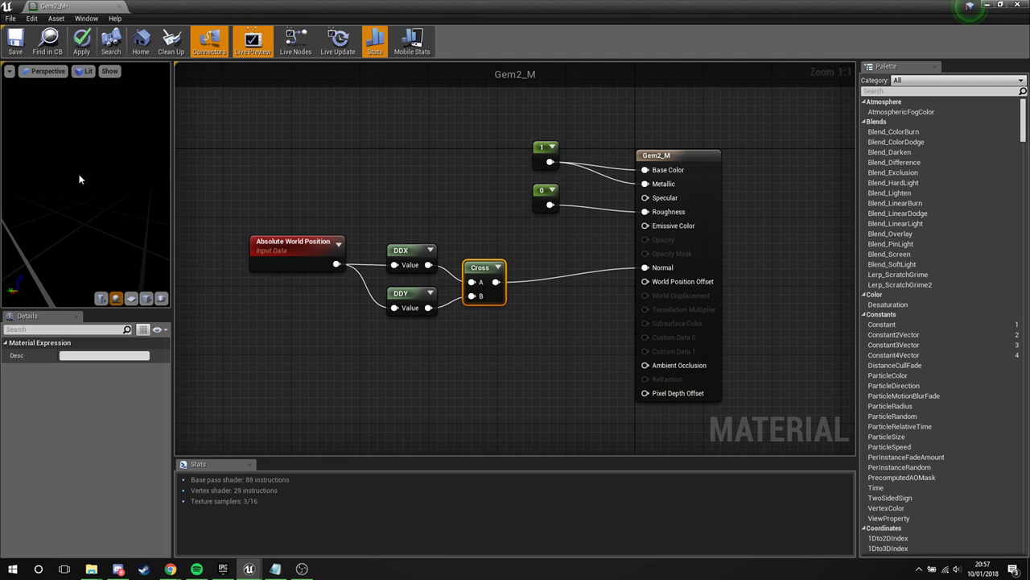
pyautogui.moveTo(78, 178); pyautogui.dragTo(76, 144)
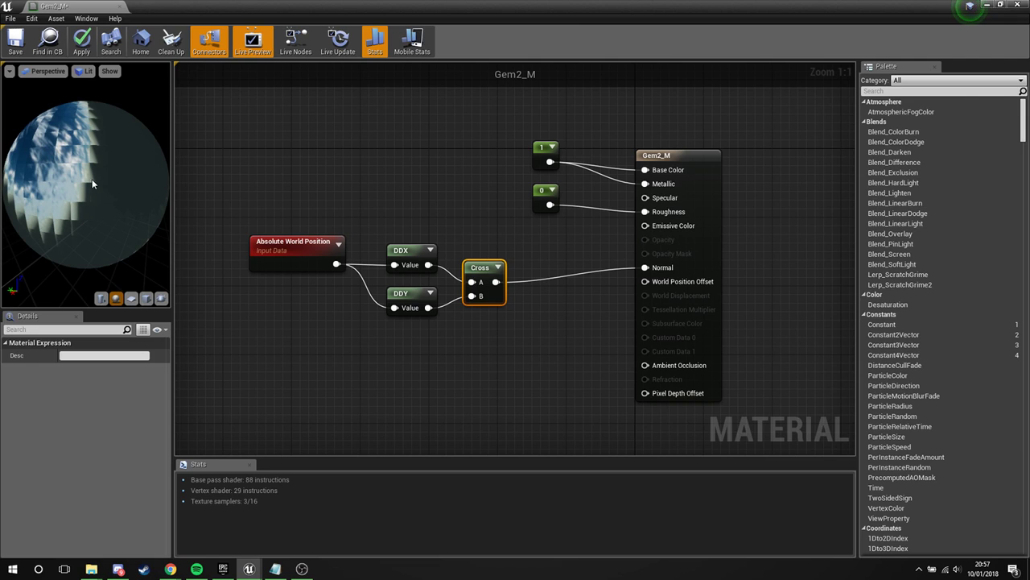
pyautogui.moveTo(92, 184); pyautogui.dragTo(92, 185)
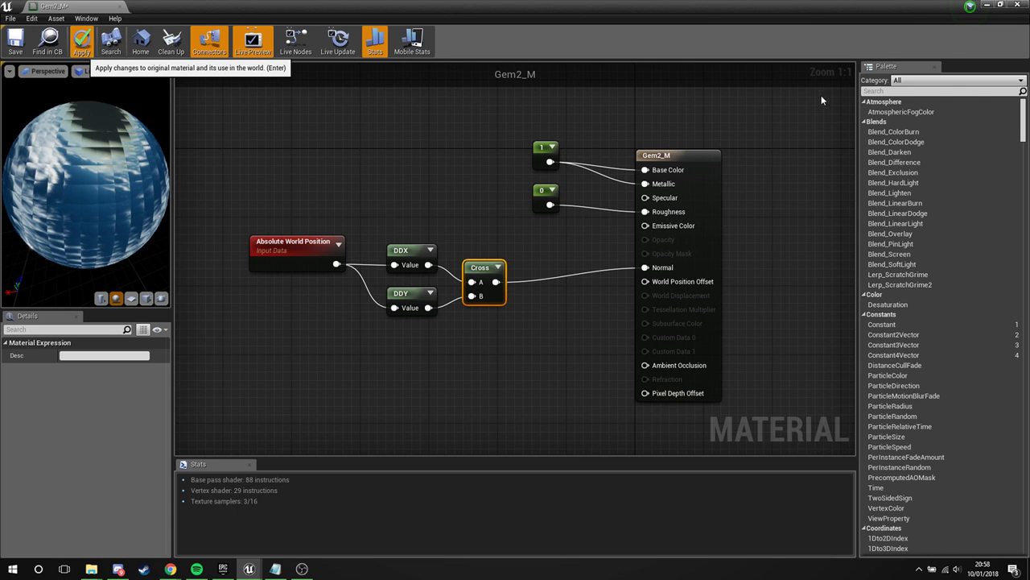
# Apply the changes to Gem2_M and close its material editor.
pyautogui.press('Return')
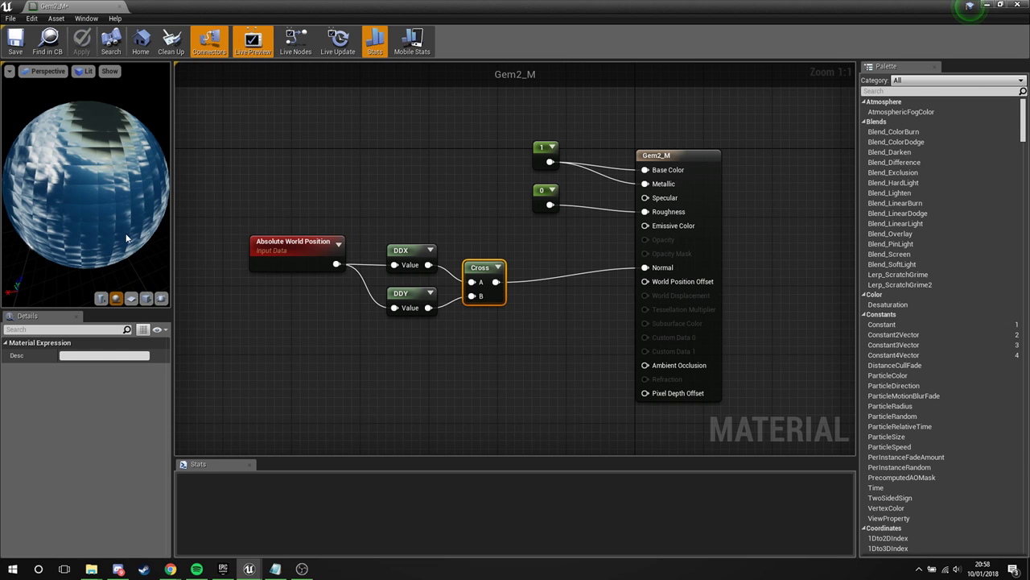
pyautogui.moveTo(126, 238); pyautogui.dragTo(161, 246)
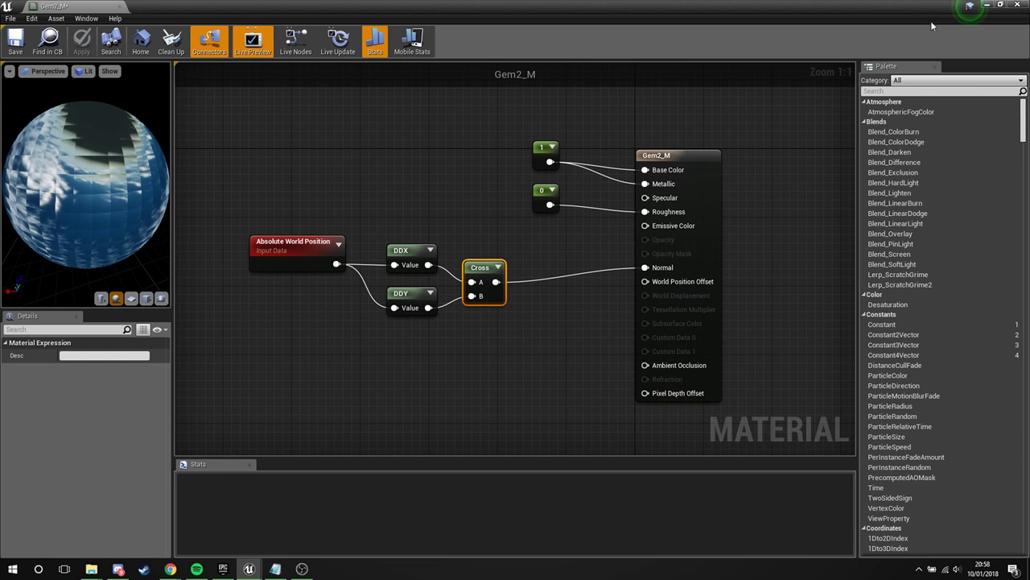
pyautogui.click(1026, 5)
# Assign the Gem2_M material to the Gems_SM_Diamond mesh in the level and inspect it up close.
pyautogui.moveTo(648, 260); pyautogui.dragTo(527, 306, button='right')
pyautogui.click(322, 214)
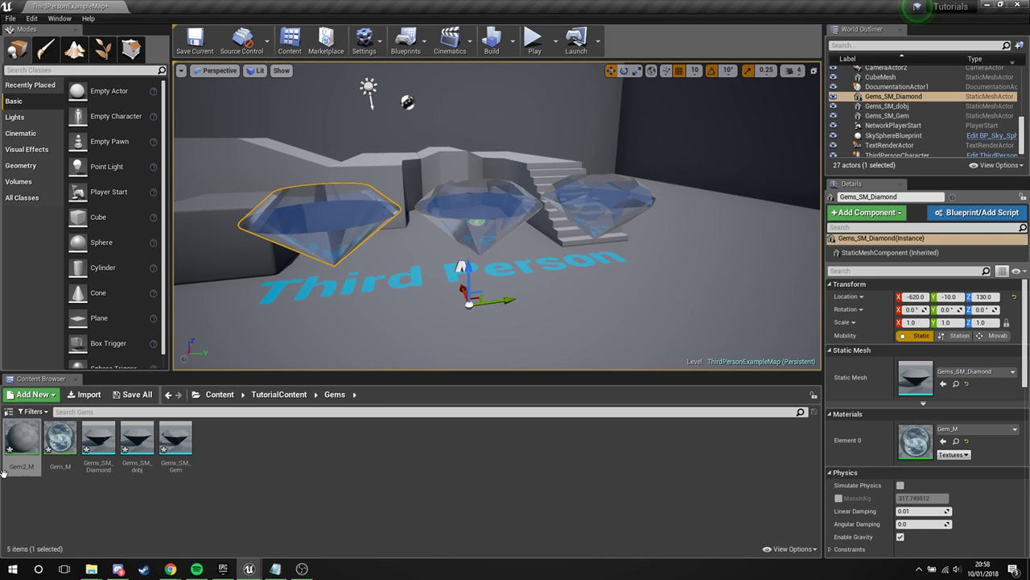
pyautogui.moveTo(21, 439); pyautogui.dragTo(334, 233)
pyautogui.moveTo(431, 330)
pyautogui.mouseDown(button='right')
pyautogui.moveTo(435, 342)
pyautogui.moveTo(386, 338)
pyautogui.moveTo(474, 346)
pyautogui.moveTo(419, 334)
pyautogui.mouseUp(button='right')
pyautogui.moveTo(425, 264); pyautogui.dragTo(483, 281, button='right')
pyautogui.moveTo(394, 274); pyautogui.dragTo(494, 215)
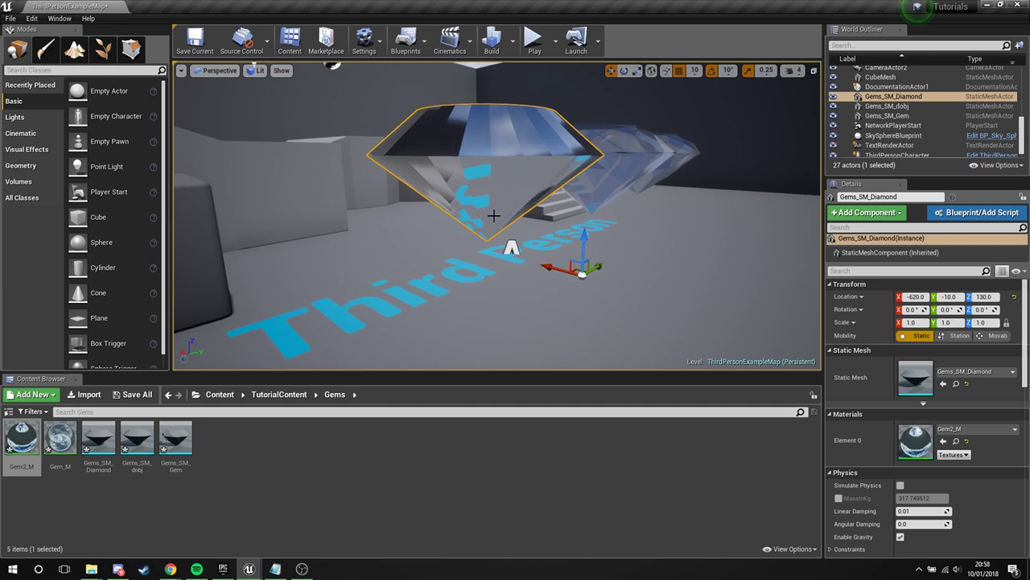
pyautogui.moveTo(499, 229); pyautogui.dragTo(475, 229, button='right')
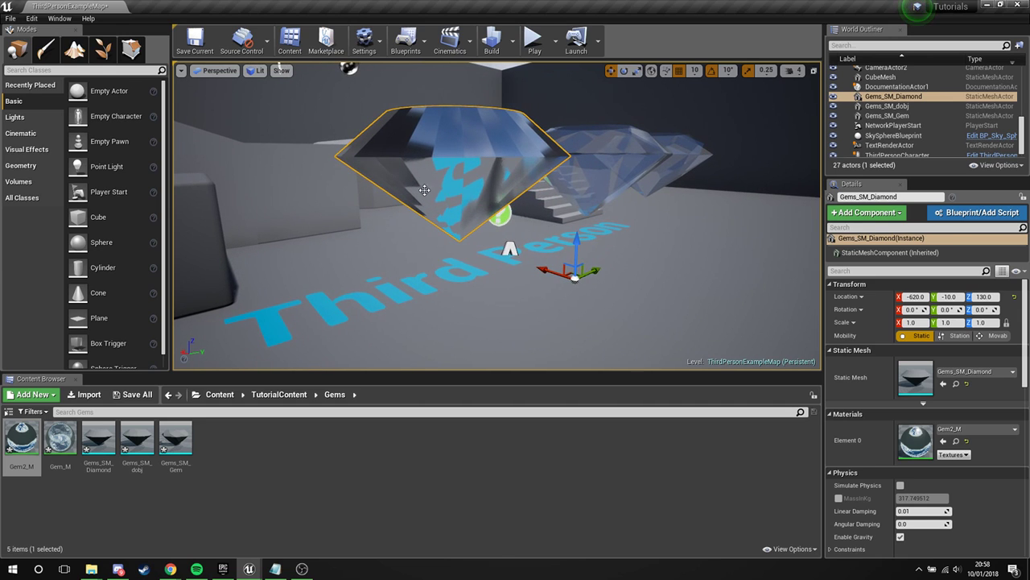
# Switch the viewport to the Shader Complexity view mode and compare the rendering cost of the opaque and translucent gems.
pyautogui.moveTo(424, 190)
pyautogui.mouseDown(button='right')
pyautogui.moveTo(394, 186)
pyautogui.moveTo(424, 184)
pyautogui.mouseUp(button='right')
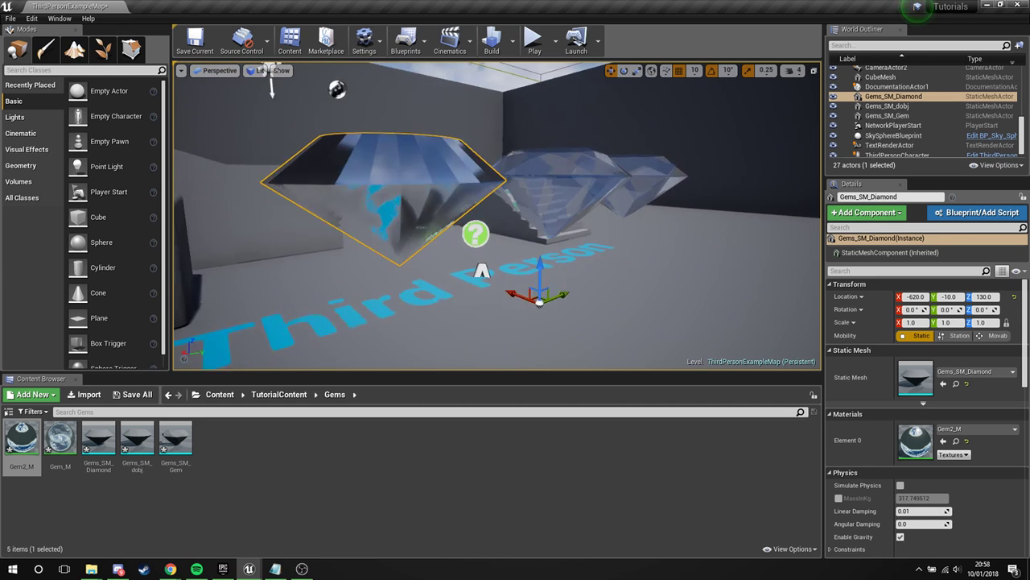
pyautogui.moveTo(271, 81); pyautogui.dragTo(262, 74, button='right')
pyautogui.click(258, 70)
pyautogui.moveTo(336, 165)
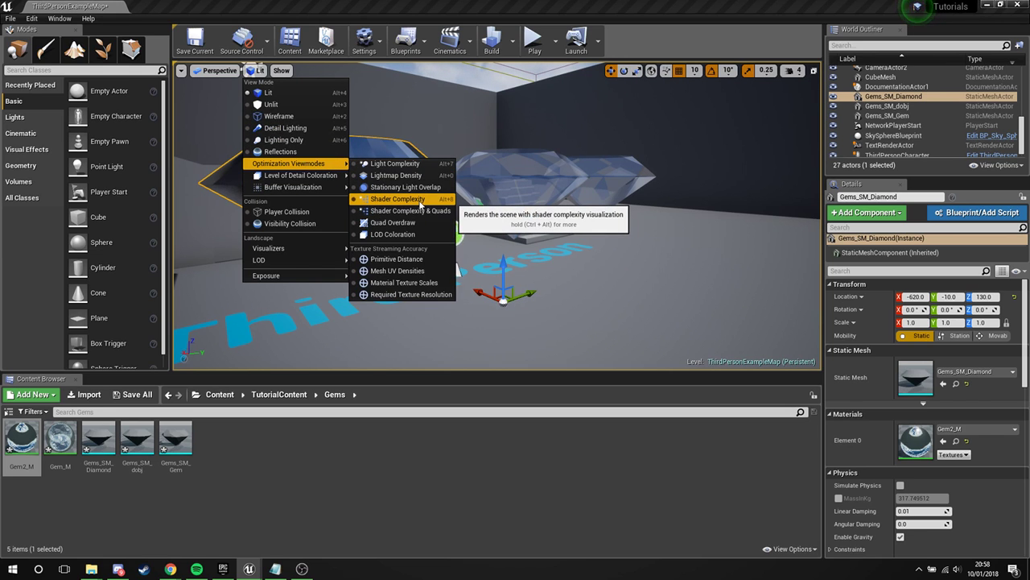
pyautogui.click(420, 202)
pyautogui.moveTo(496, 216)
pyautogui.mouseDown(button='right')
pyautogui.moveTo(488, 216)
pyautogui.moveTo(497, 214)
pyautogui.moveTo(505, 245)
pyautogui.moveTo(497, 215)
pyautogui.mouseUp(button='right')
pyautogui.click(285, 72)
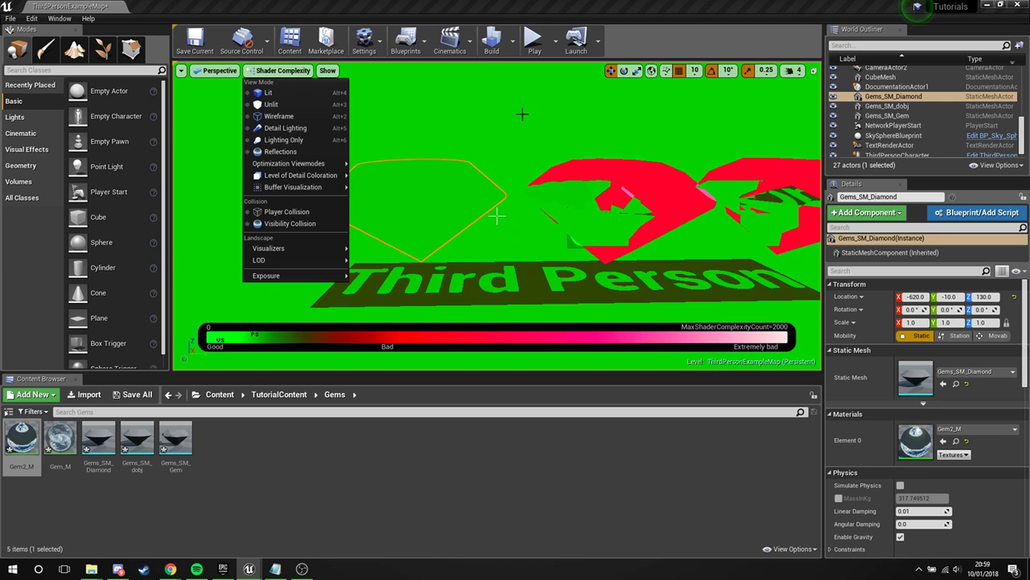
pyautogui.keyDown('alt'); pyautogui.moveTo(496, 215); pyautogui.dragTo(497, 215); pyautogui.keyUp('alt')
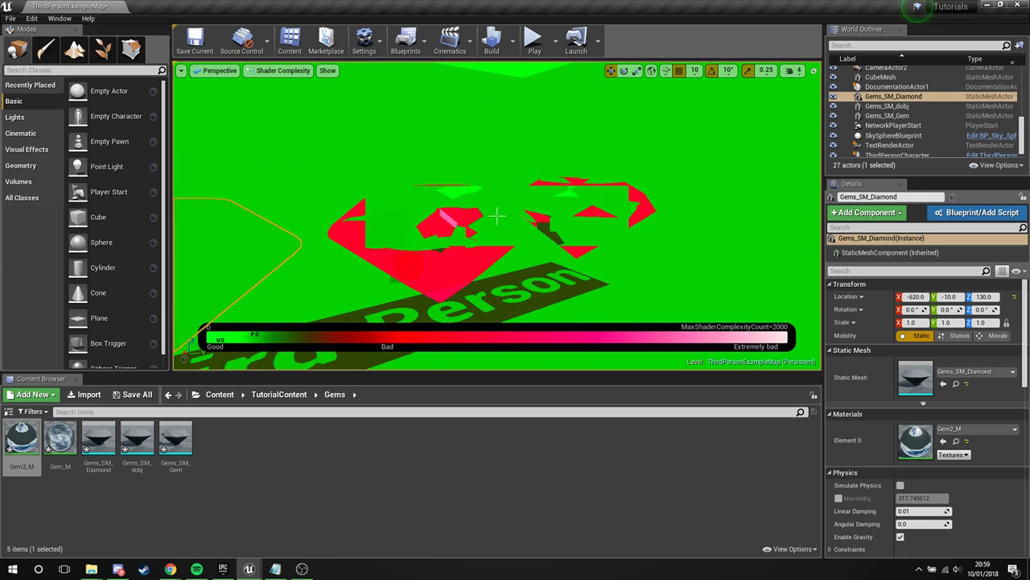
# Return the viewport to Lit shading and inspect the translucent Gems_SM_dobj mesh beside the other gems.
pyautogui.click(283, 70)
pyautogui.click(321, 95)
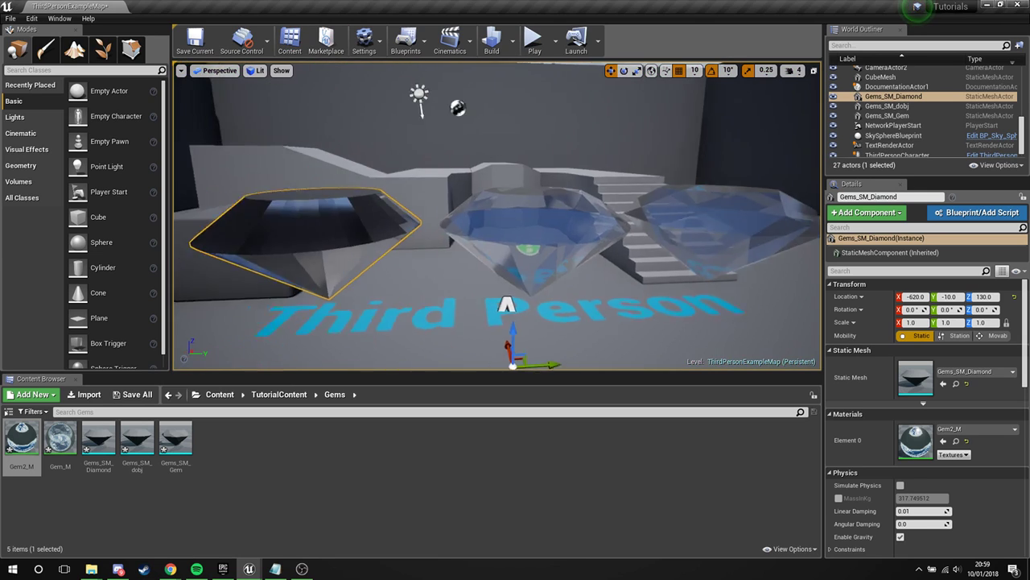
pyautogui.moveTo(497, 215); pyautogui.dragTo(497, 216, button='right')
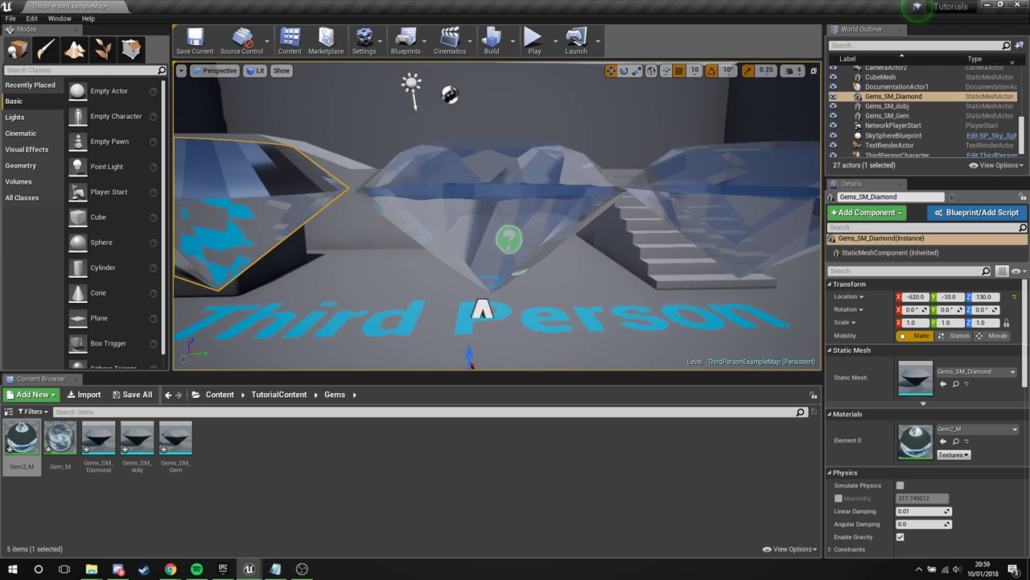
pyautogui.moveTo(595, 234); pyautogui.dragTo(595, 234, button='right')
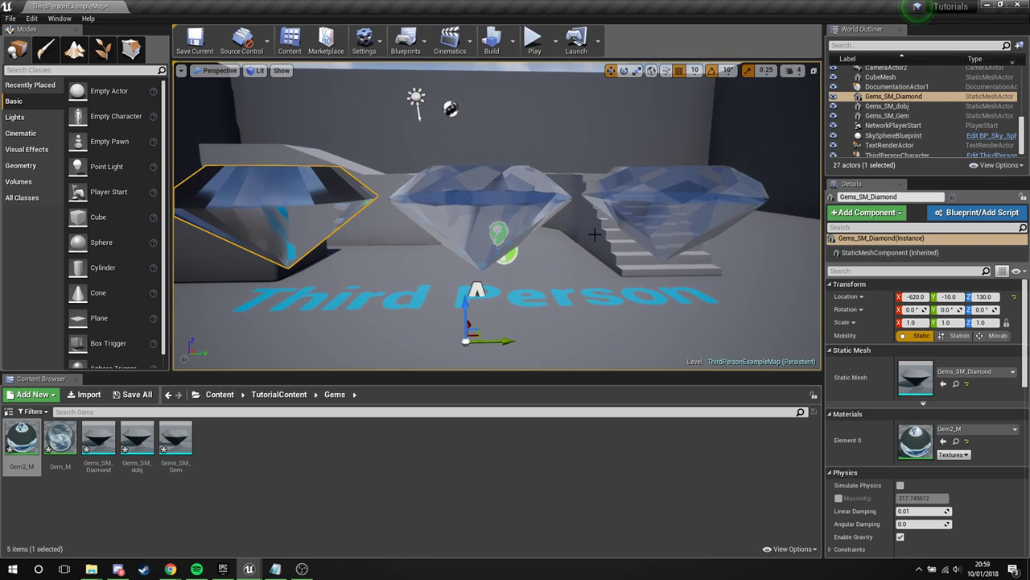
pyautogui.click(519, 191)
pyautogui.keyDown('alt'); pyautogui.moveTo(519, 190); pyautogui.dragTo(519, 190); pyautogui.keyUp('alt')
pyautogui.moveTo(519, 190); pyautogui.dragTo(519, 190, button='right')
pyautogui.keyDown('alt'); pyautogui.moveTo(520, 191); pyautogui.dragTo(519, 190); pyautogui.keyUp('alt')
pyautogui.moveTo(561, 233); pyautogui.dragTo(561, 234, button='right')
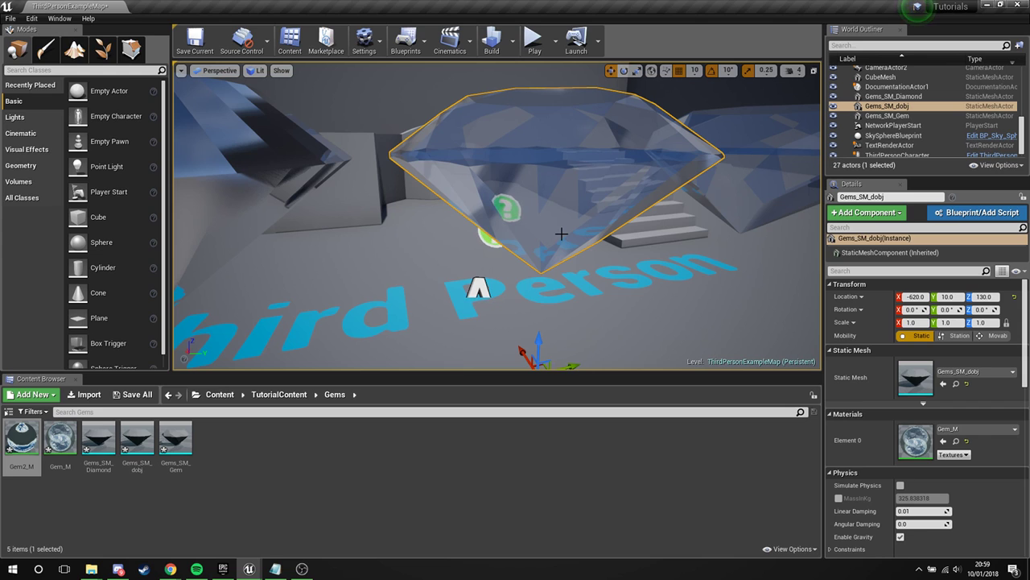
pyautogui.keyDown('alt'); pyautogui.moveTo(498, 197); pyautogui.dragTo(497, 196); pyautogui.keyUp('alt')
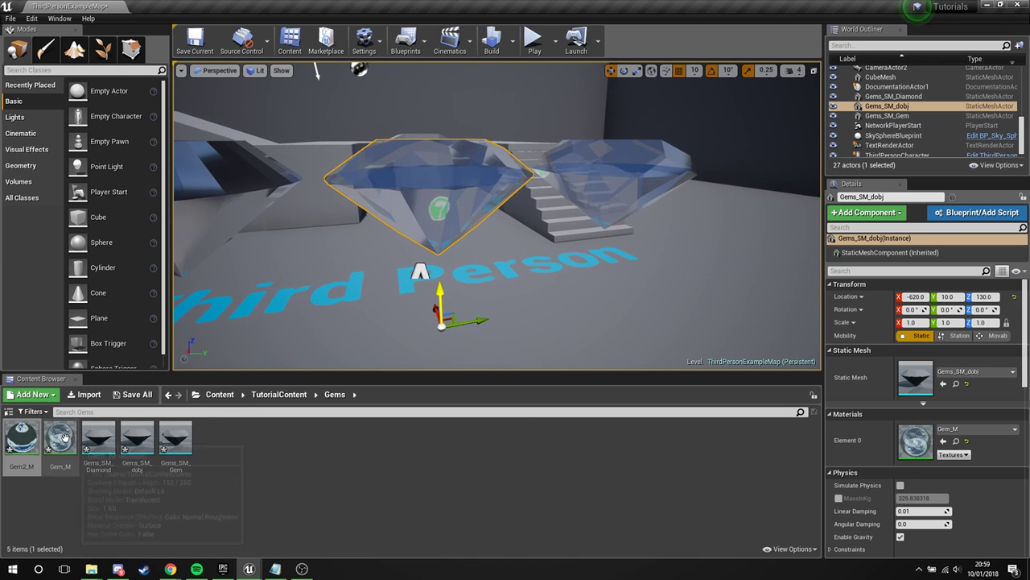
pyautogui.rightClick(64, 439)
pyautogui.click(149, 268)
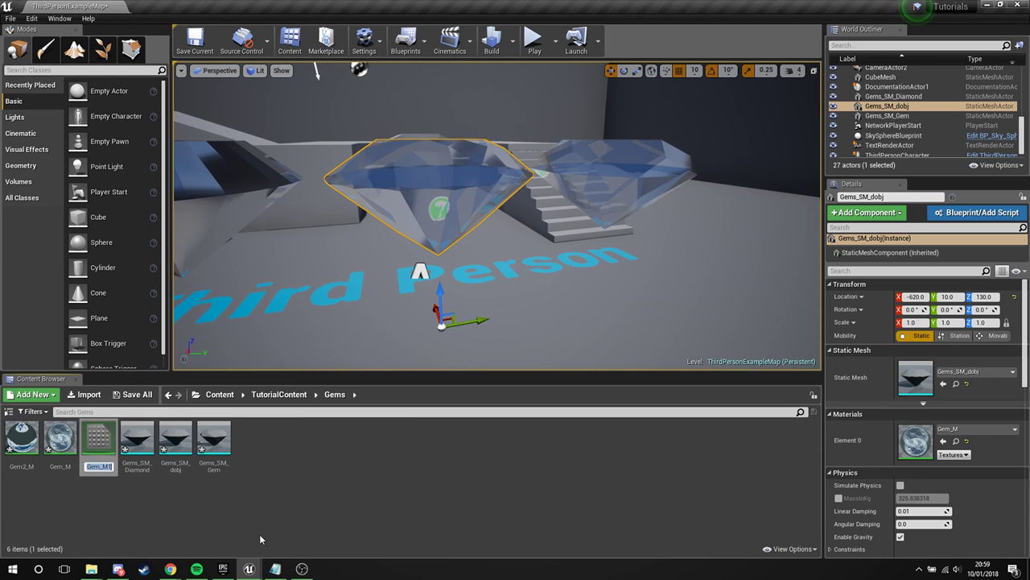
pyautogui.press('Return')
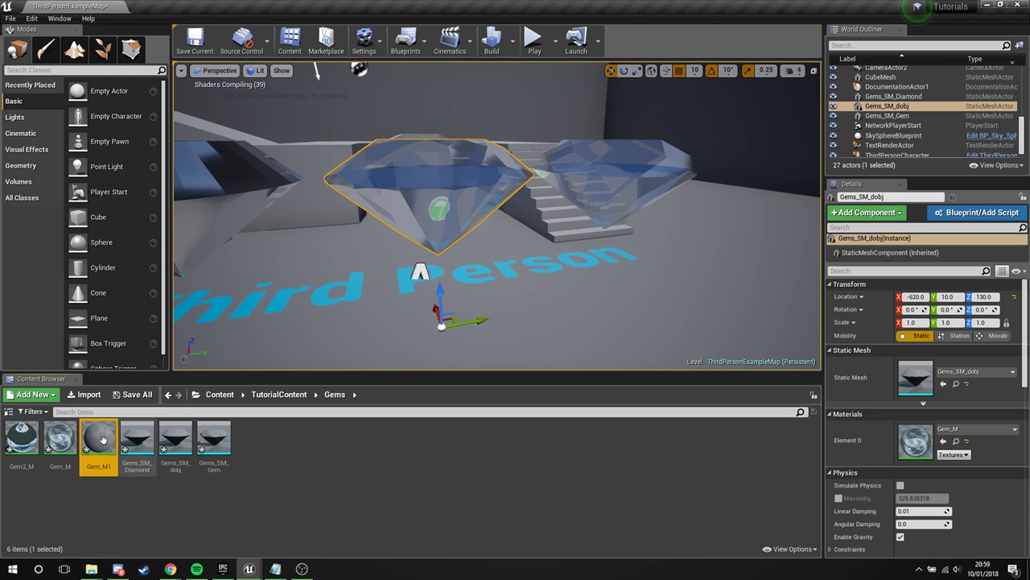
pyautogui.press('Delete')
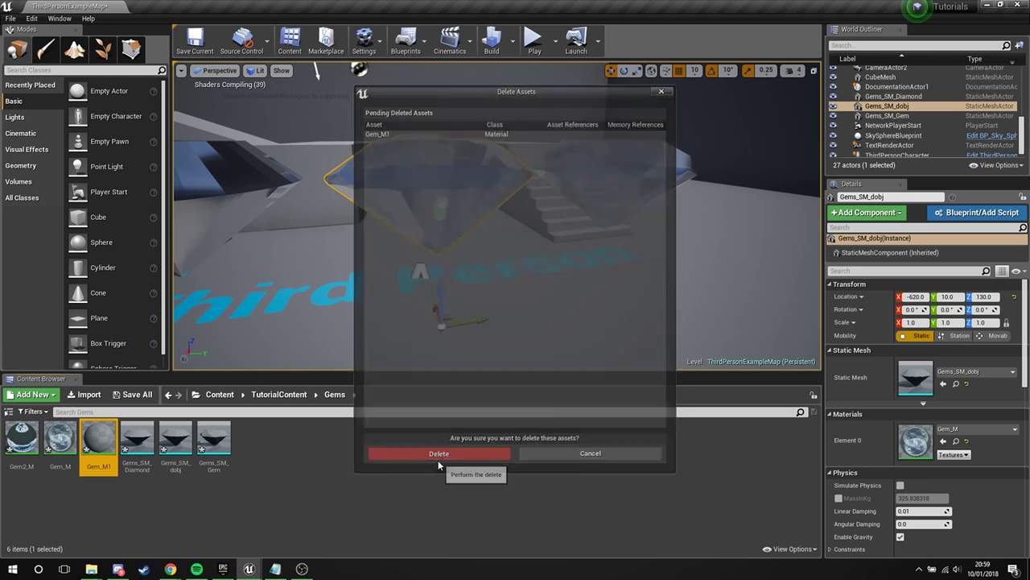
pyautogui.click(438, 456)
# Open Gem_M, disconnect its Base Color input and feed it from a new Constant3Vector node placed above the other constants.
pyautogui.doubleClick(61, 439)
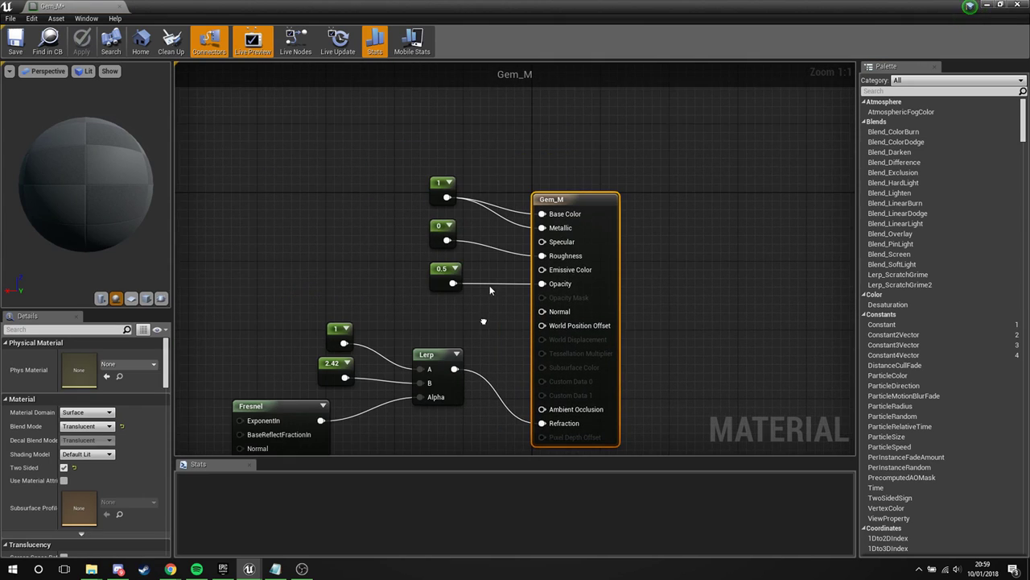
pyautogui.moveTo(484, 321); pyautogui.dragTo(487, 319, button='right')
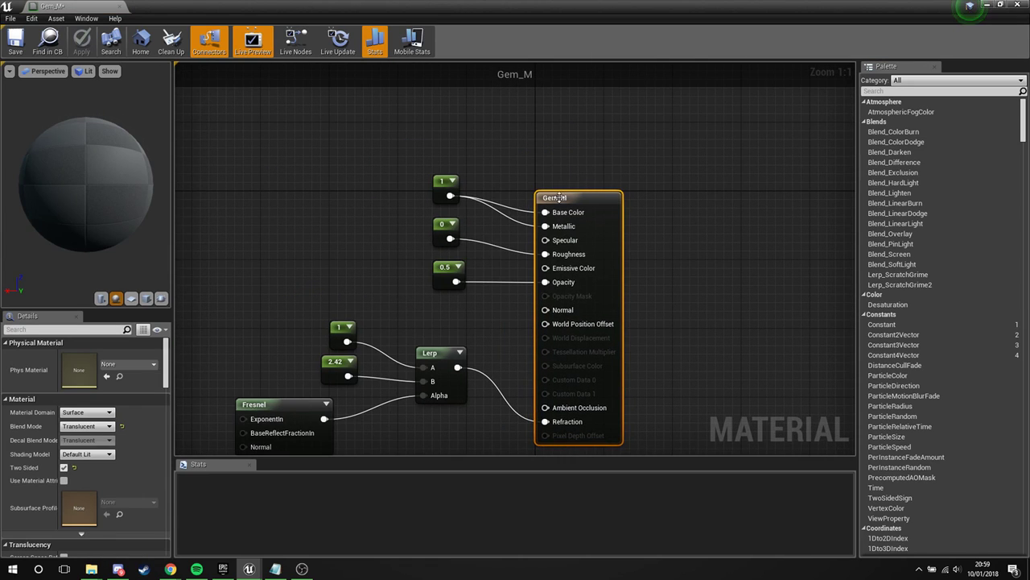
pyautogui.keyDown('alt'); pyautogui.click(547, 213); pyautogui.keyUp('alt')
pyautogui.rightClick(375, 126)
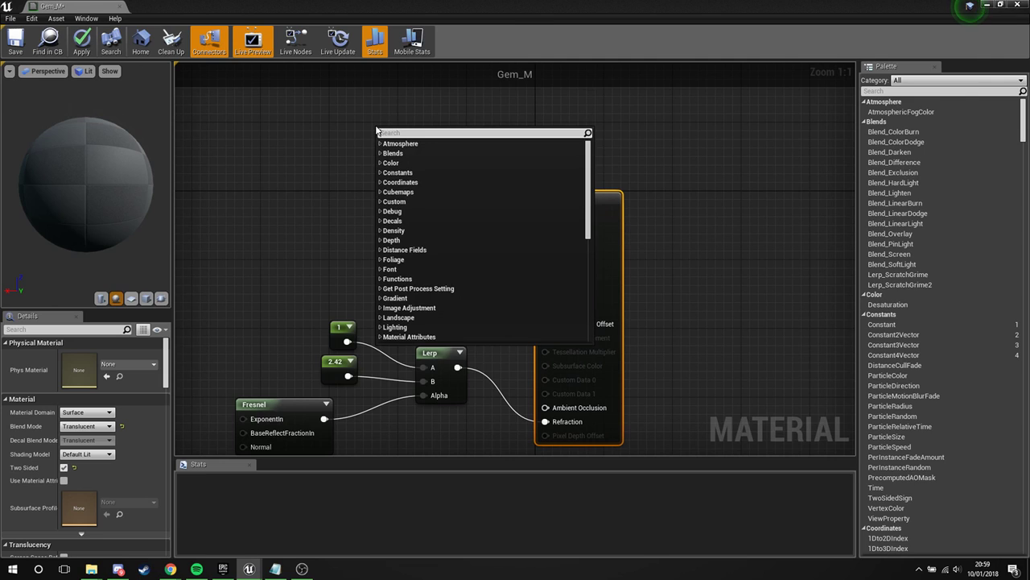
pyautogui.click(365, 106)
pyautogui.press('3')
pyautogui.click(373, 127)
pyautogui.moveTo(398, 139); pyautogui.dragTo(547, 212)
pyautogui.moveTo(479, 174); pyautogui.dragTo(503, 205, button='right')
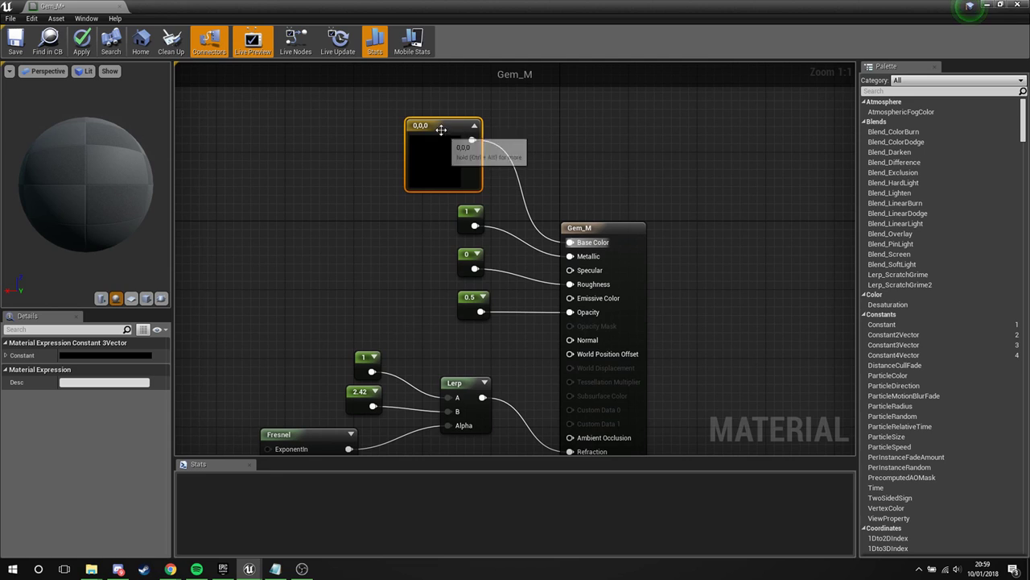
# Convert the Base Color vector constant into a parameter named Colour.
pyautogui.rightClick(442, 130)
pyautogui.click(502, 135)
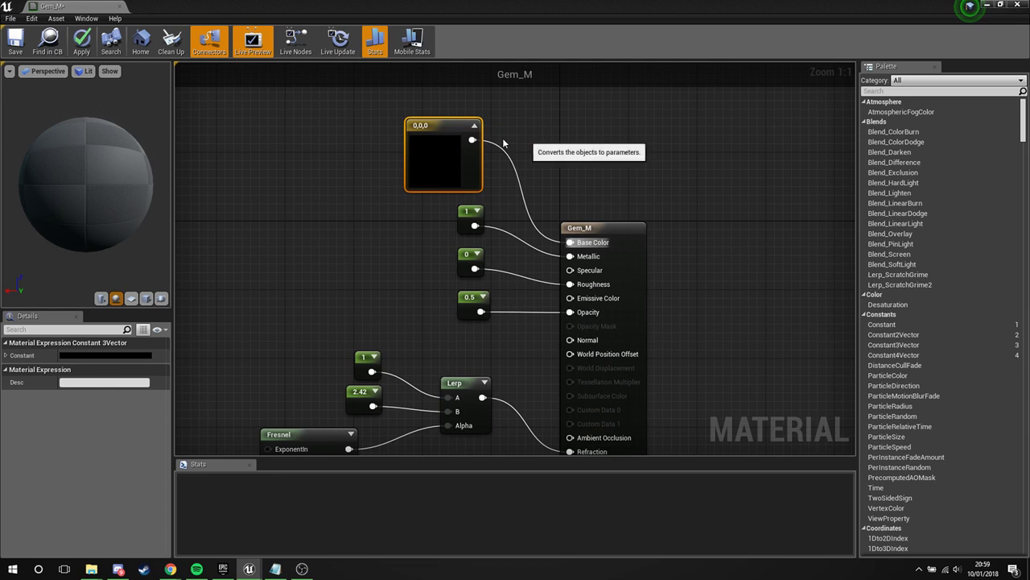
pyautogui.click(103, 343)
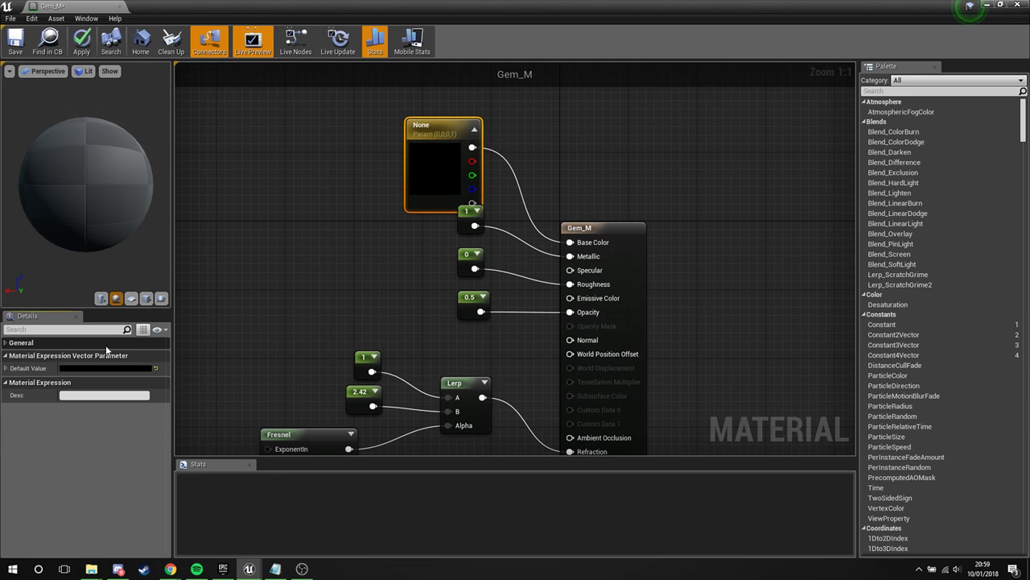
pyautogui.click(105, 344)
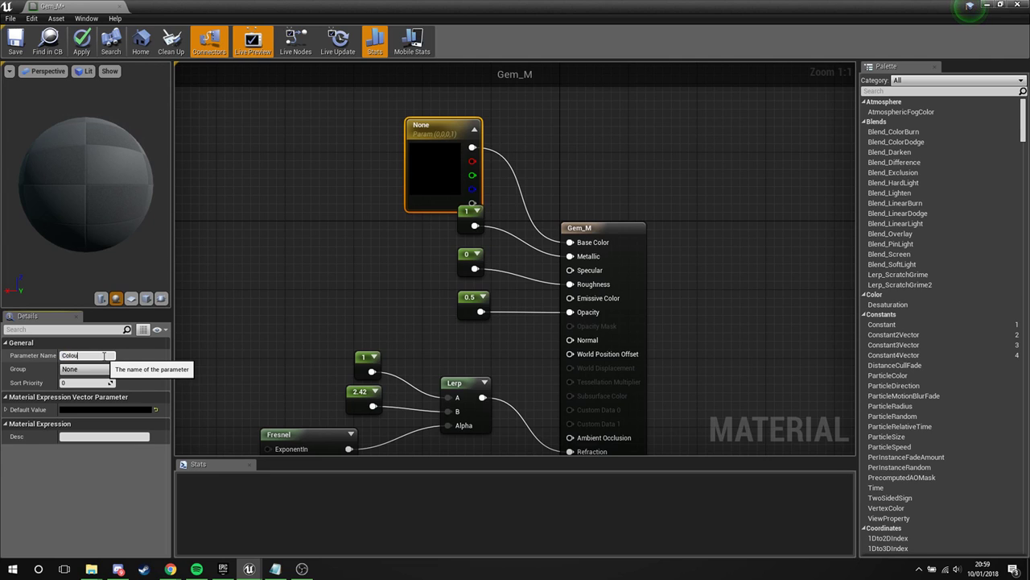
# Set the Colour parameter's default value to white (1, 1, 1), then apply the changes to Gem_M and close its editor.
pyautogui.click(87, 408)
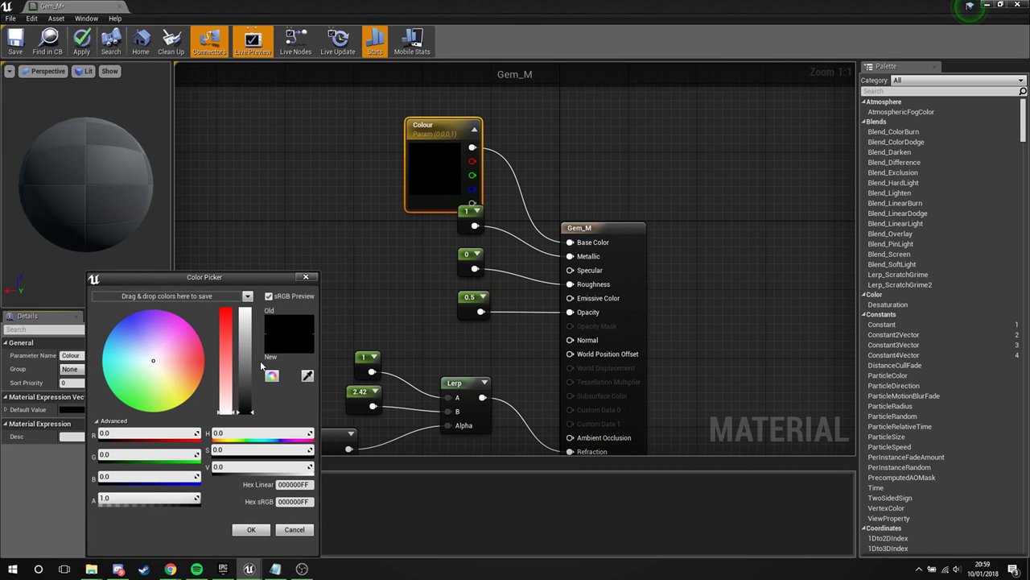
pyautogui.click(245, 354)
pyautogui.moveTo(257, 281); pyautogui.dragTo(258, 280)
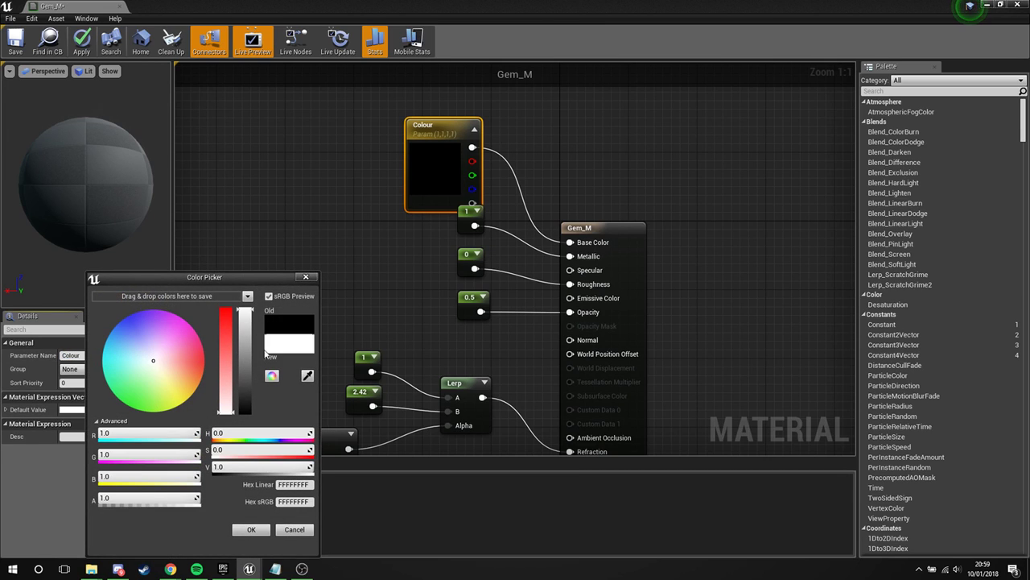
pyautogui.click(254, 529)
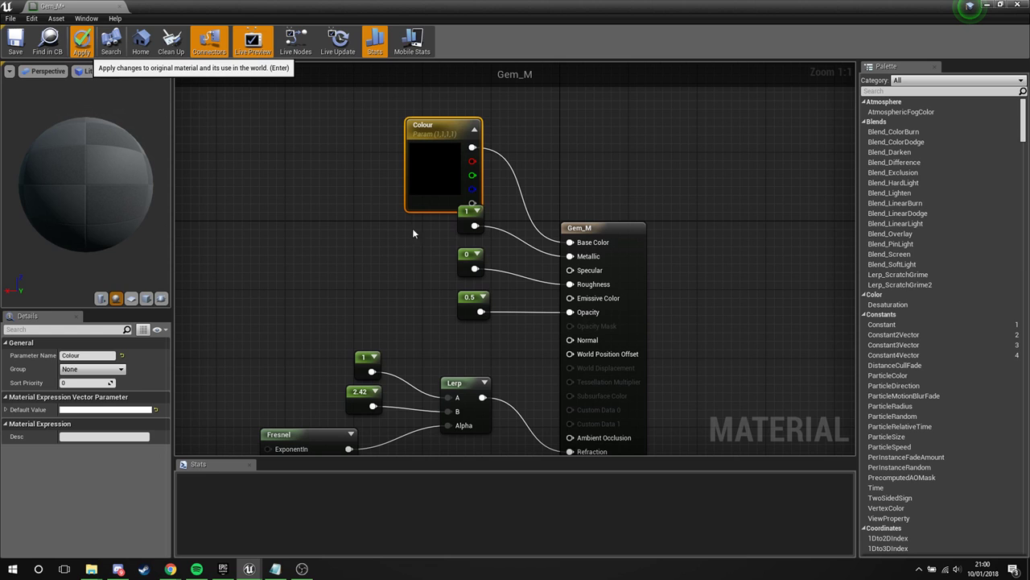
pyautogui.press('Return')
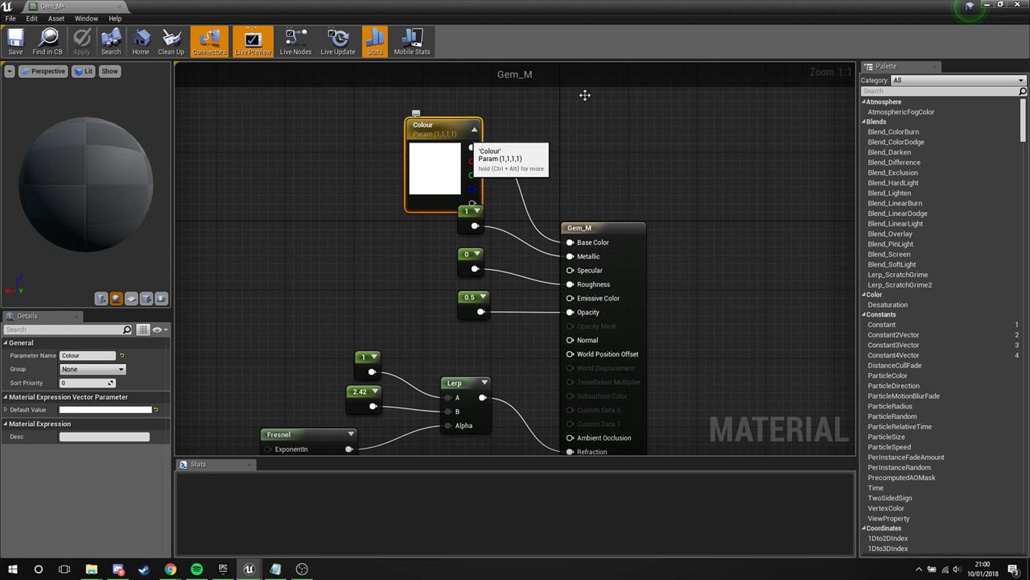
pyautogui.click(1018, 5)
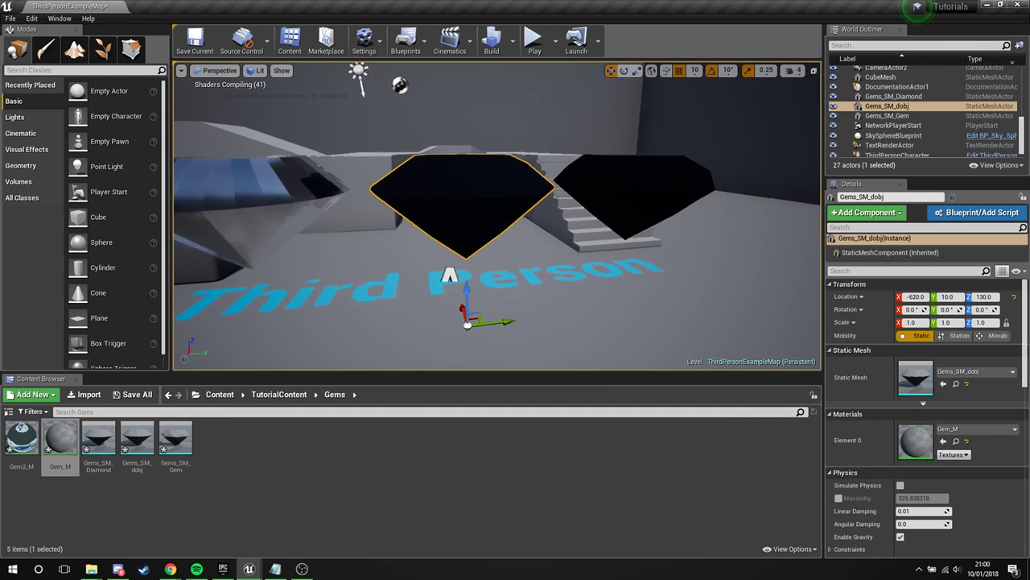
# Create a material instance of Gem_M with its default name and open it.
pyautogui.rightClick(63, 431)
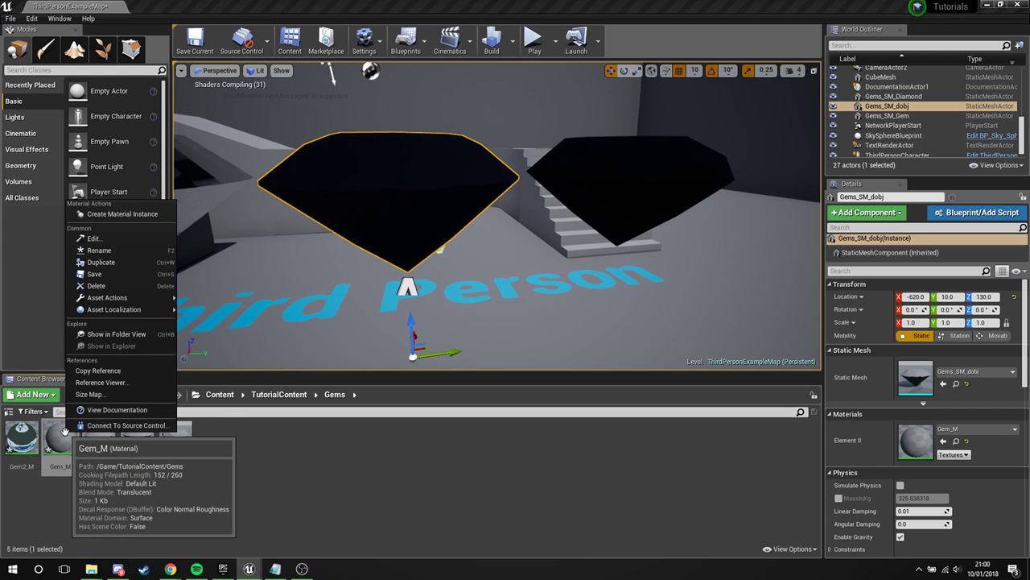
pyautogui.click(121, 215)
pyautogui.doubleClick(90, 445)
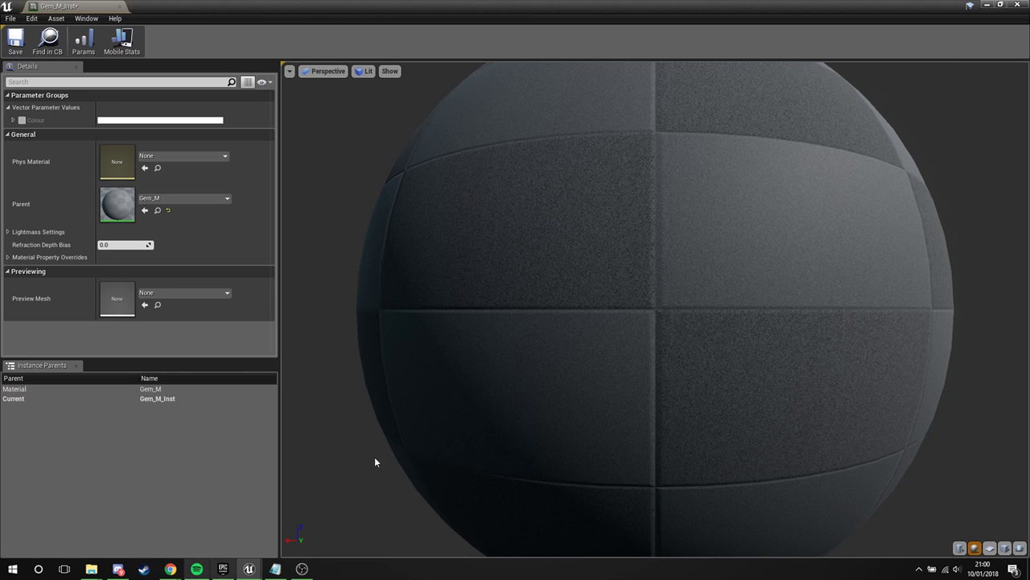
pyautogui.moveTo(645, 13); pyautogui.dragTo(652, 116)
pyautogui.doubleClick(652, 116)
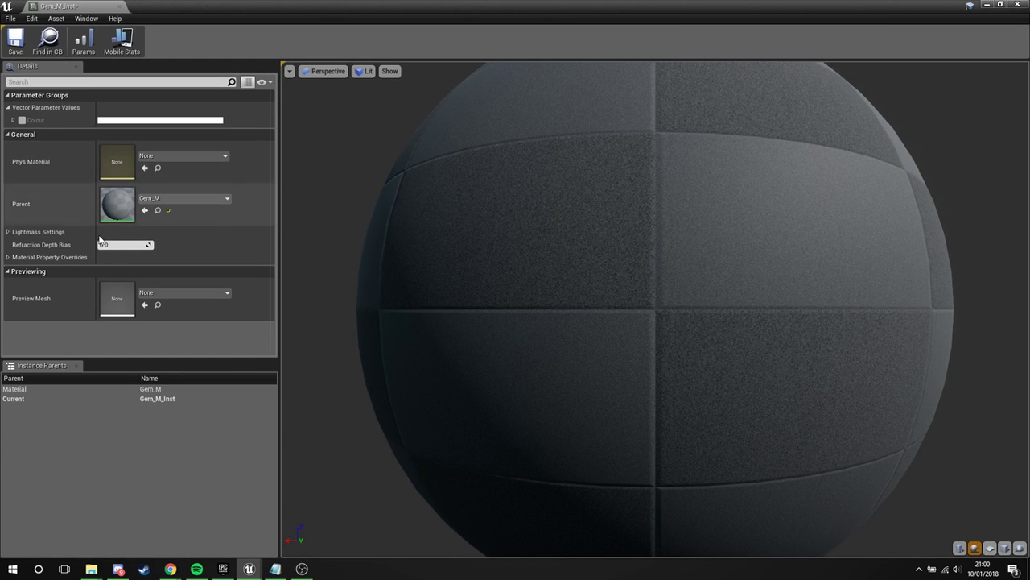
# Override the instance's Colour parameter with pure red (R 1, G 0, B 0) and close the instance editor.
pyautogui.click(14, 121)
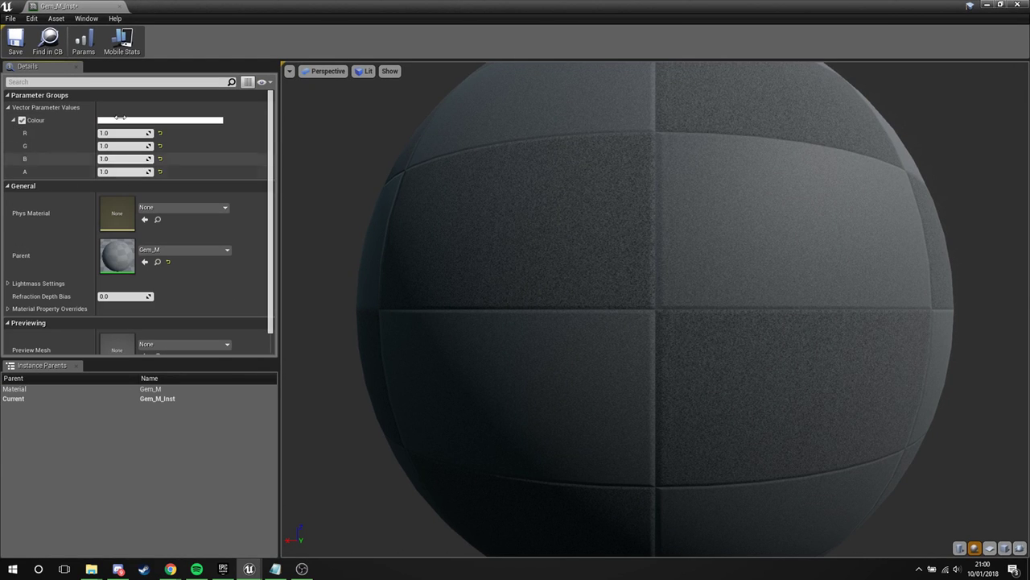
pyautogui.click(120, 120)
pyautogui.moveTo(215, 220); pyautogui.dragTo(256, 209)
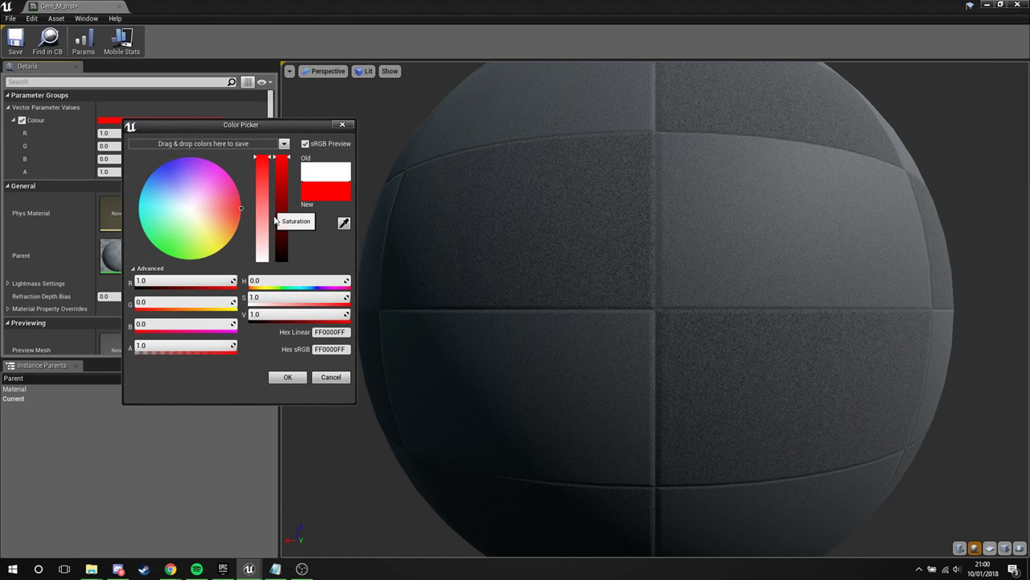
pyautogui.click(299, 379)
pyautogui.moveTo(425, 4); pyautogui.dragTo(592, 276)
pyautogui.click(885, 274)
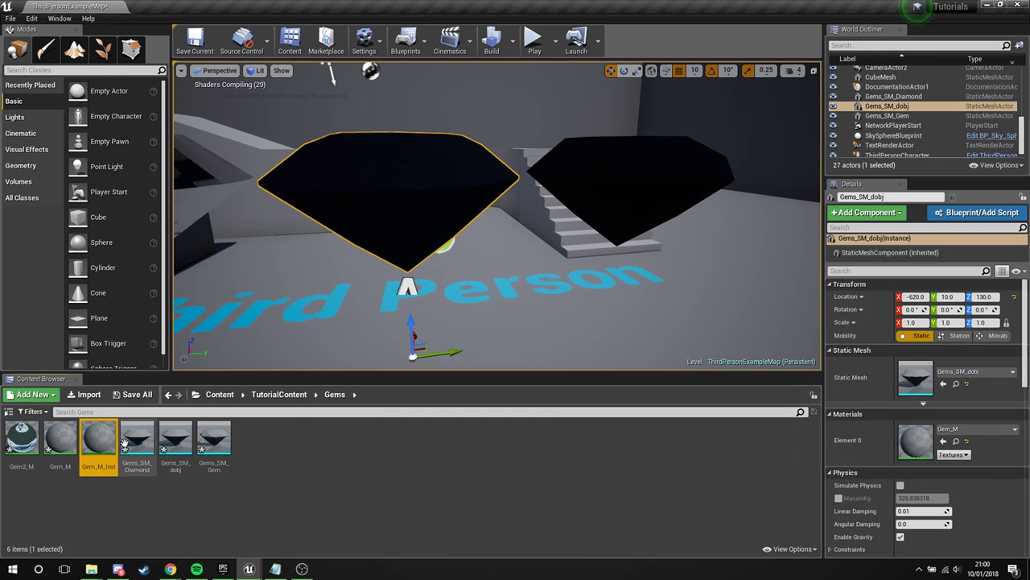
# Assign the Gem_M_Inst material instance to the Gems_SM_Gem mesh in the level.
pyautogui.moveTo(98, 442); pyautogui.dragTo(644, 198)
pyautogui.click(644, 197)
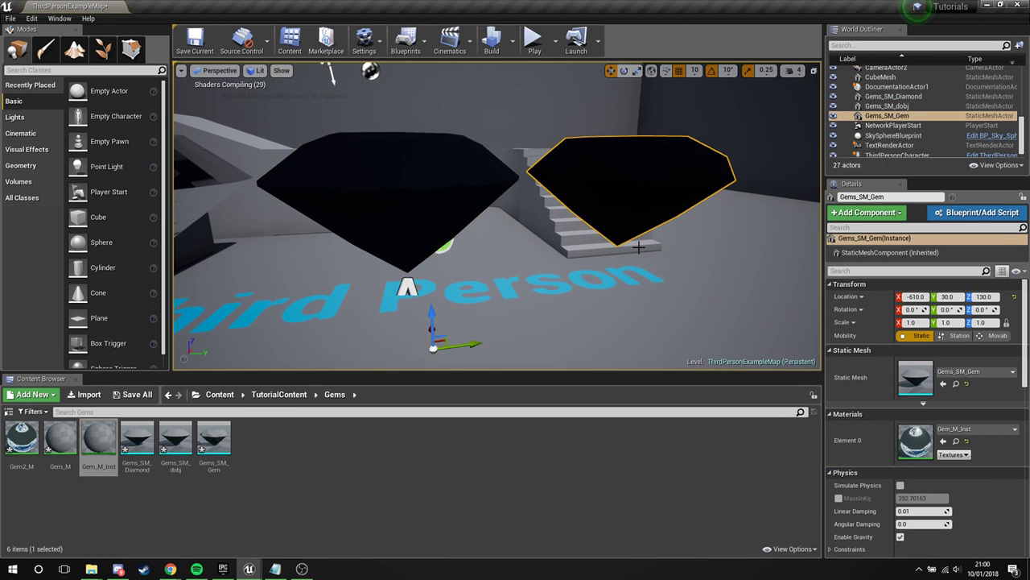
pyautogui.press('w')
pyautogui.moveTo(644, 197)
pyautogui.mouseDown(button='right')
pyautogui.moveTo(643, 173)
pyautogui.moveTo(656, 202)
pyautogui.moveTo(631, 194)
pyautogui.mouseUp(button='right')
pyautogui.press('s')
pyautogui.moveTo(646, 289); pyautogui.dragTo(651, 288, button='right')
pyautogui.press('d')
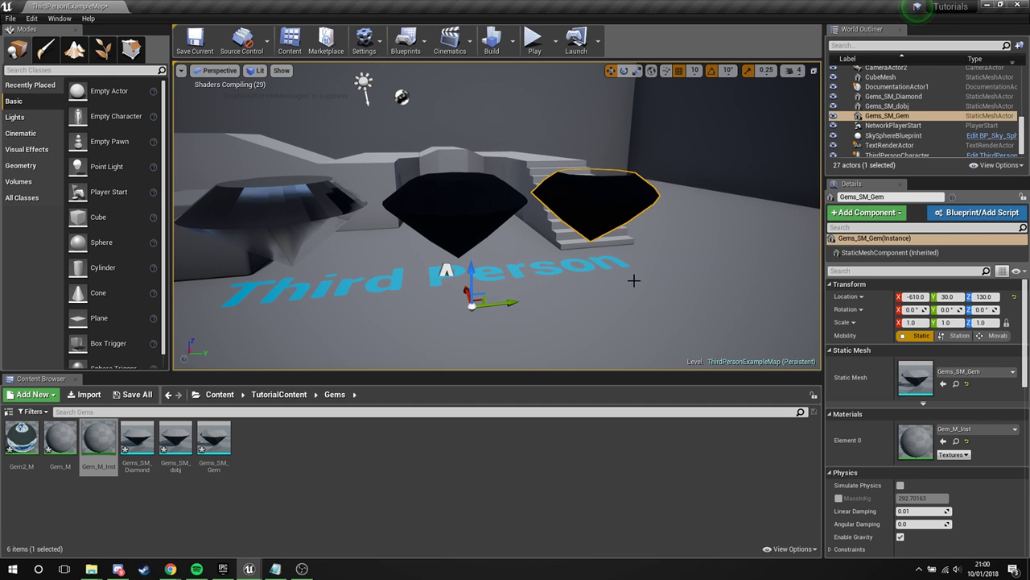
# Compare the materials on the three gem meshes from a wider view, selecting Gems_SM_Diamond and Gems_SM_dobj.
pyautogui.press('a')
pyautogui.moveTo(634, 281); pyautogui.dragTo(630, 253, button='right')
pyautogui.press('d')
pyautogui.press('w')
pyautogui.press('a')
pyautogui.press('d')
pyautogui.press('s')
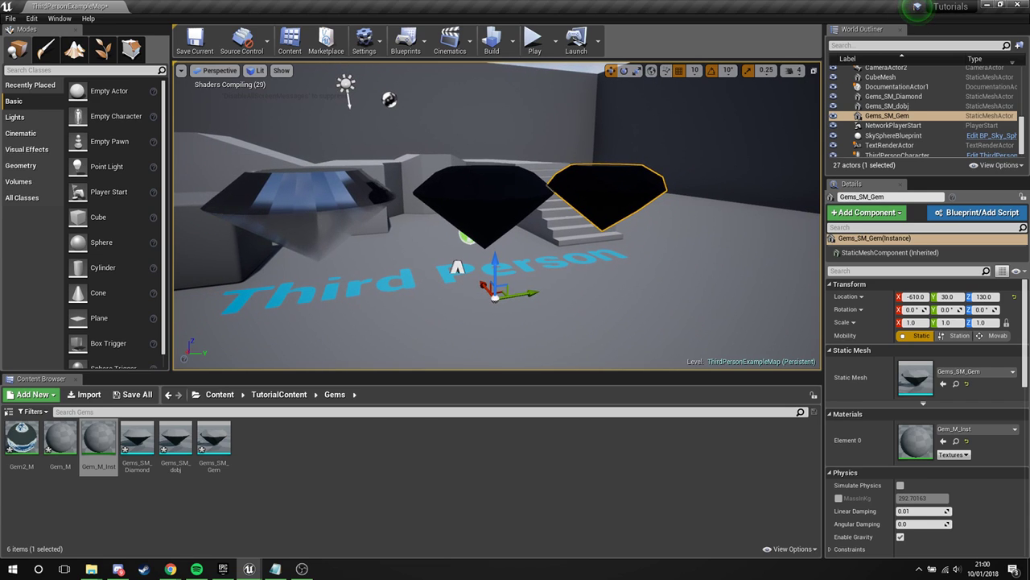
pyautogui.click(329, 213)
pyautogui.click(478, 208)
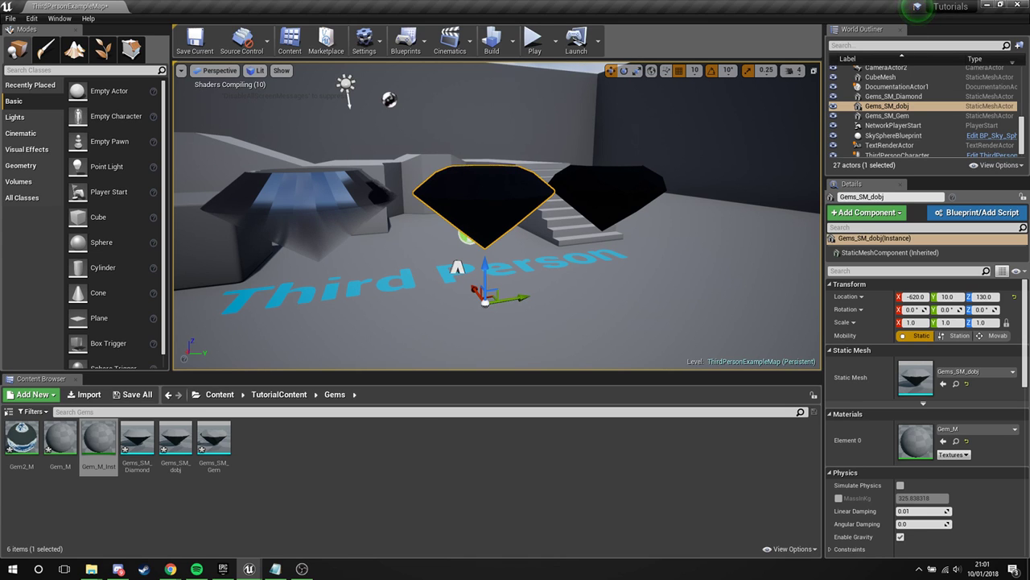
pyautogui.press('w')
pyautogui.moveTo(497, 216)
pyautogui.mouseDown(button='right')
pyautogui.moveTo(403, 215)
pyautogui.moveTo(532, 214)
pyautogui.moveTo(495, 213)
pyautogui.moveTo(435, 133)
pyautogui.moveTo(451, 138)
pyautogui.moveTo(483, 209)
pyautogui.moveTo(410, 169)
pyautogui.moveTo(523, 193)
pyautogui.mouseUp(button='right')
pyautogui.press('s')
pyautogui.press('d')
pyautogui.press('w')
pyautogui.press('s')
pyautogui.press('w')
pyautogui.press('s')
pyautogui.press('a')
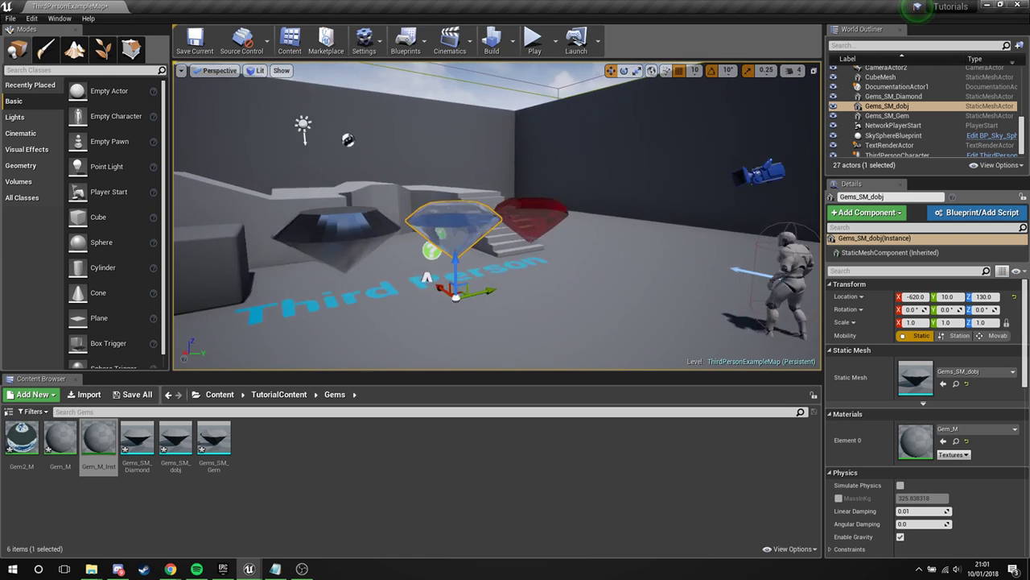
# Examine the clear and red translucent gems up close from several angles, then frame all three gems from the front.
pyautogui.click(601, 219)
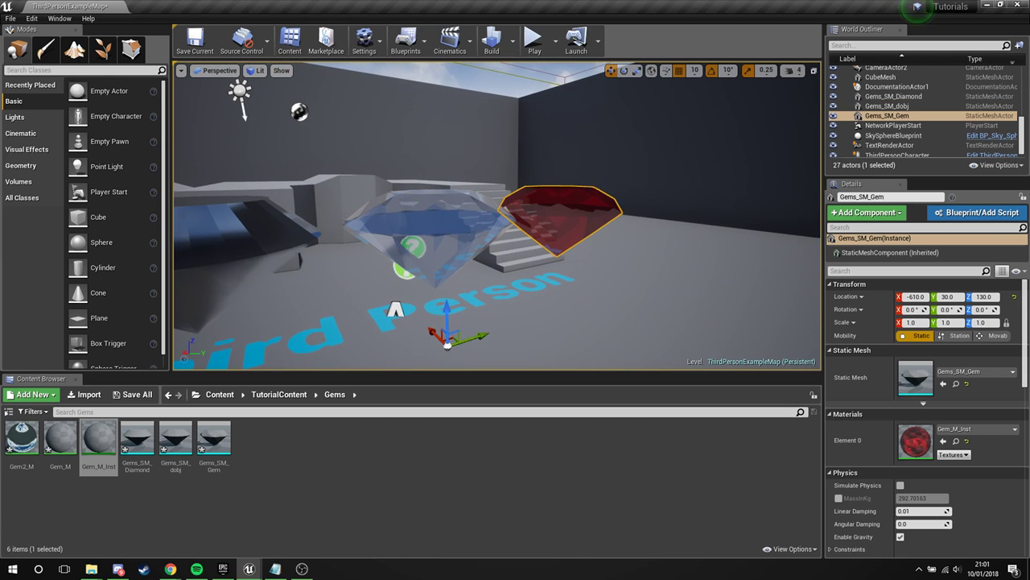
pyautogui.click(459, 229)
pyautogui.press('d')
pyautogui.moveTo(459, 229); pyautogui.dragTo(358, 237, button='right')
pyautogui.press('w')
pyautogui.press('s')
pyautogui.press('a')
pyautogui.press('w')
pyautogui.press('a')
pyautogui.press('d')
pyautogui.press('w')
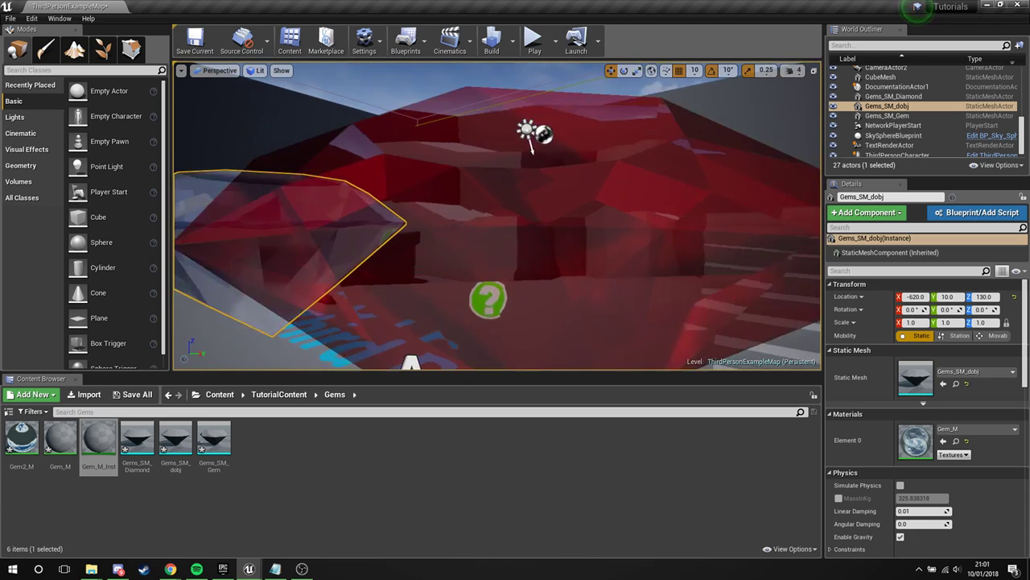
pyautogui.moveTo(498, 216); pyautogui.dragTo(571, 227, button='right')
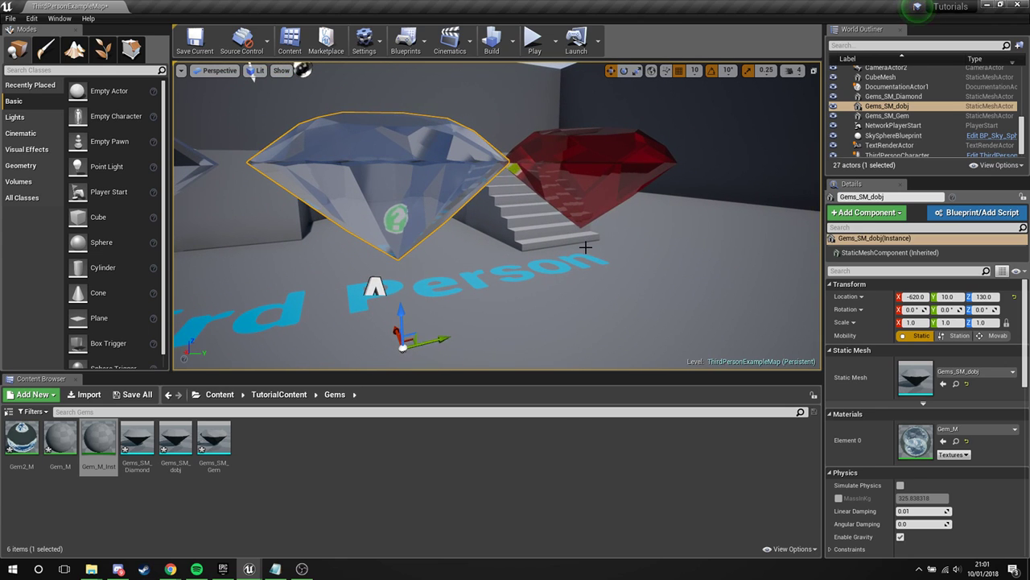
pyautogui.moveTo(586, 247); pyautogui.dragTo(523, 241, button='right')
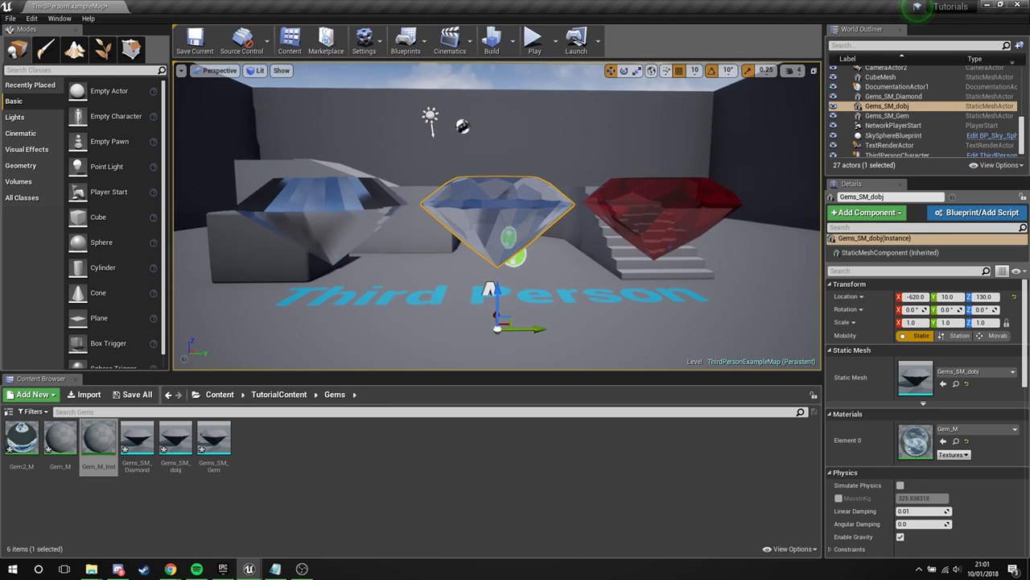